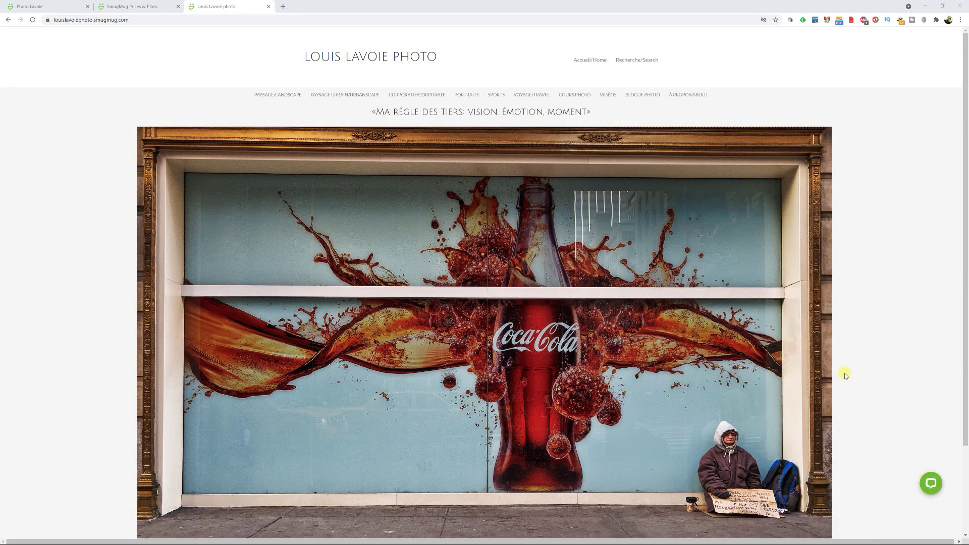
- Switch to the SmugMug Prices & Plans page to begin the free trial sign-up
key("ctrl+shift+Tab")
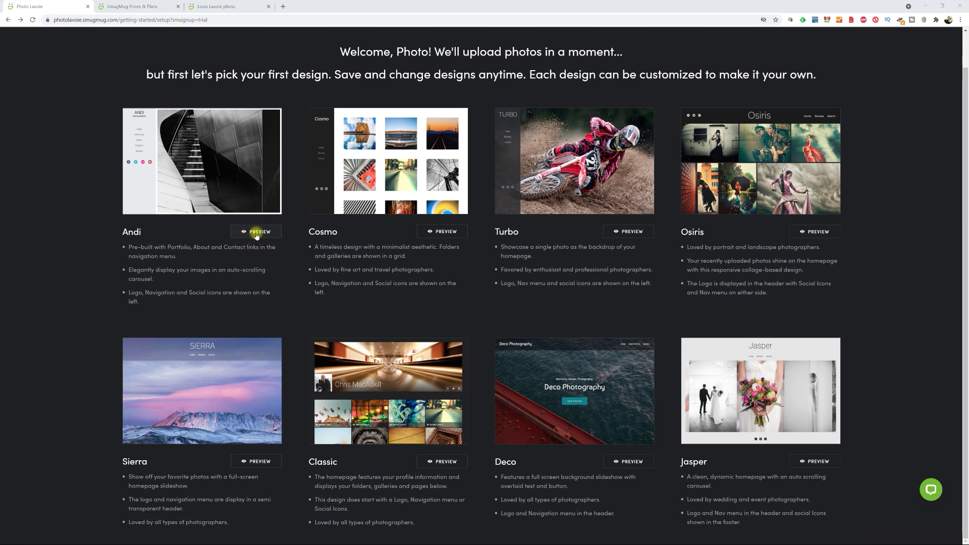
- Preview the Andi design and check its mobile layout
left_click(259, 231)
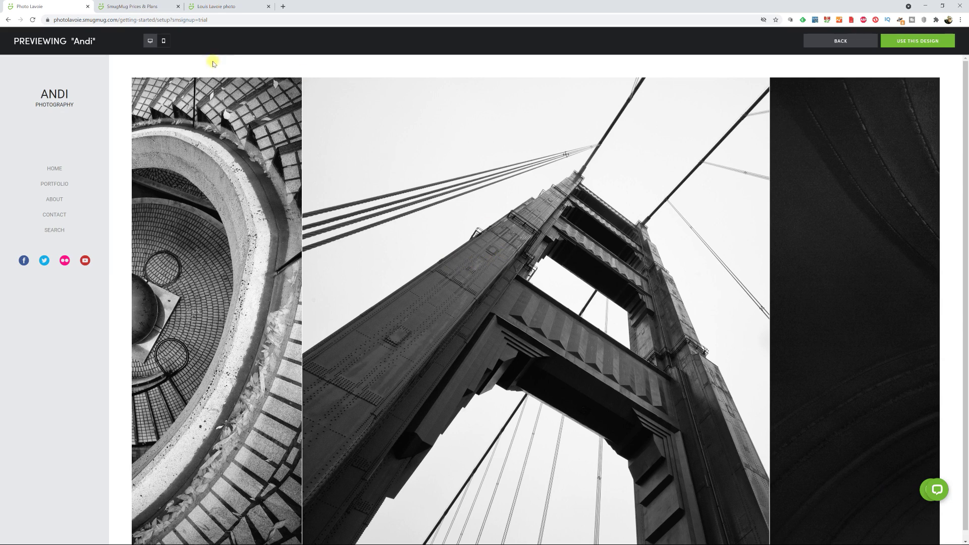
left_click(163, 42)
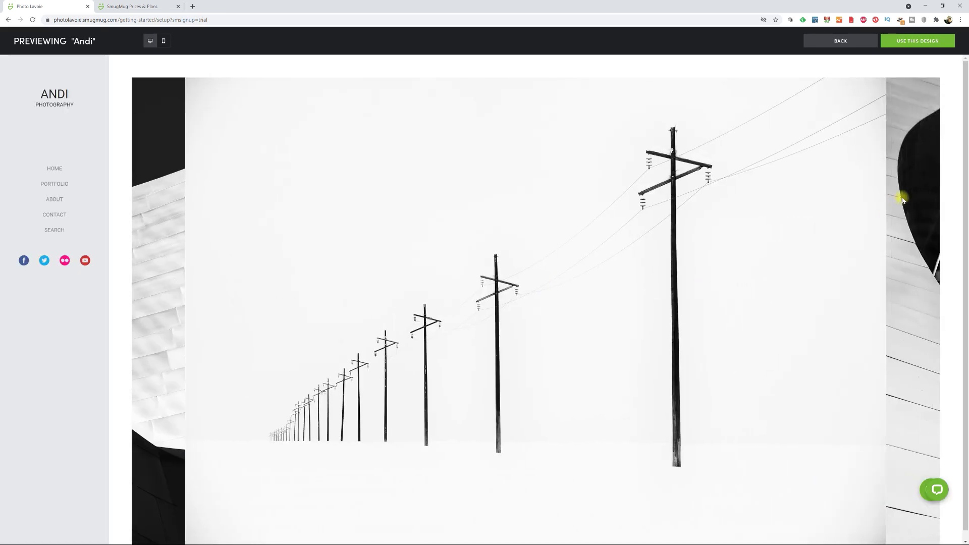
- Adopt Andi, name the first gallery 'Carrousel accueil', and change display name to 'Louis Lavoie Photo'
left_click(928, 42)
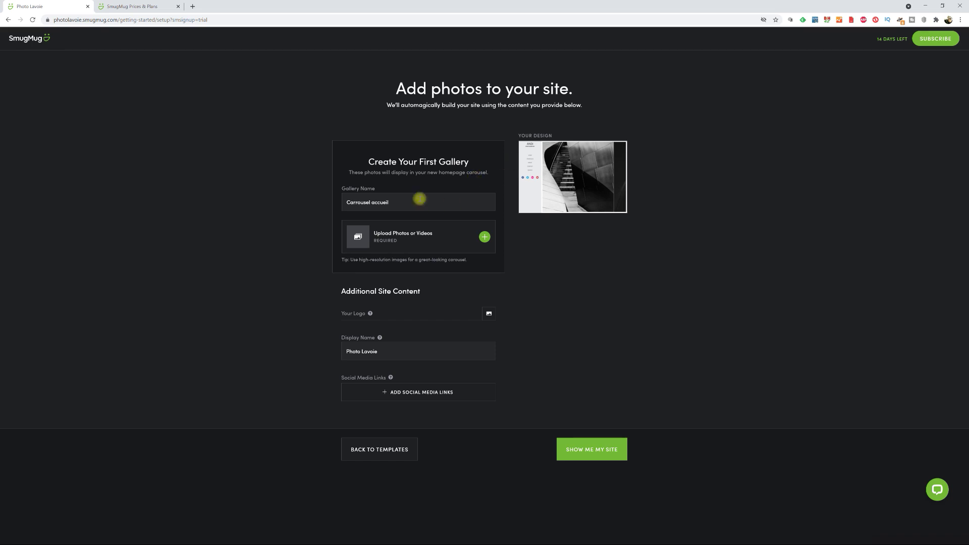
left_click(416, 203)
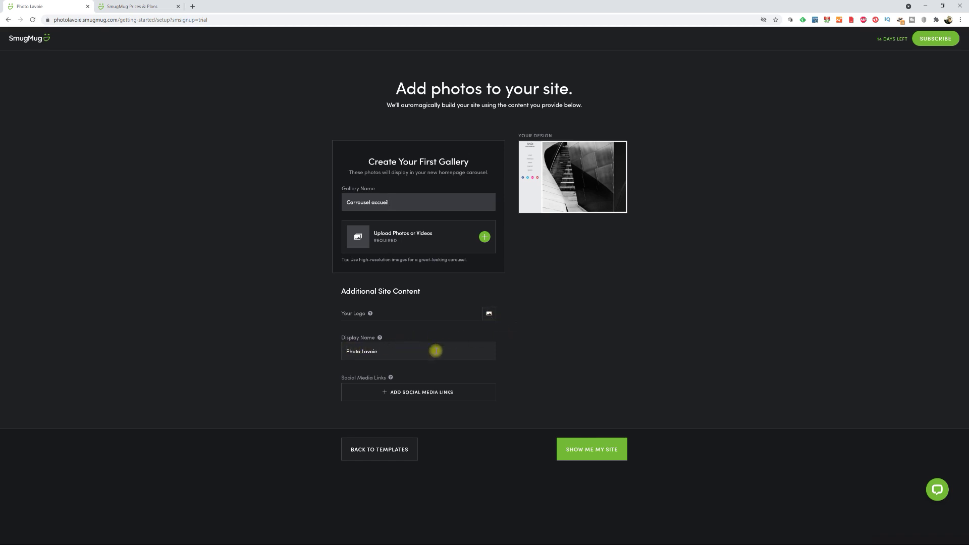
left_click(409, 356)
left_click_drag(343, 351, 394, 350)
type("L")
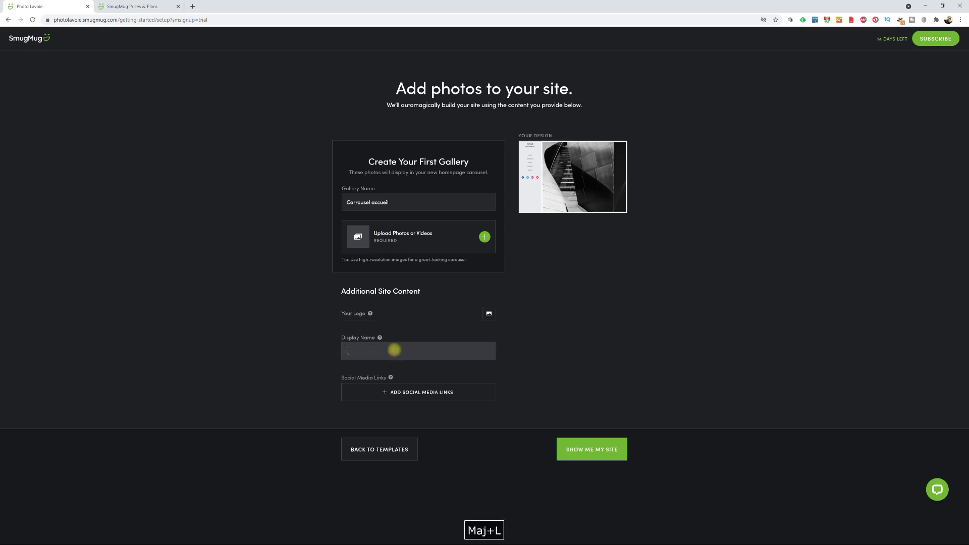
type("ouis Lavoie Photo")
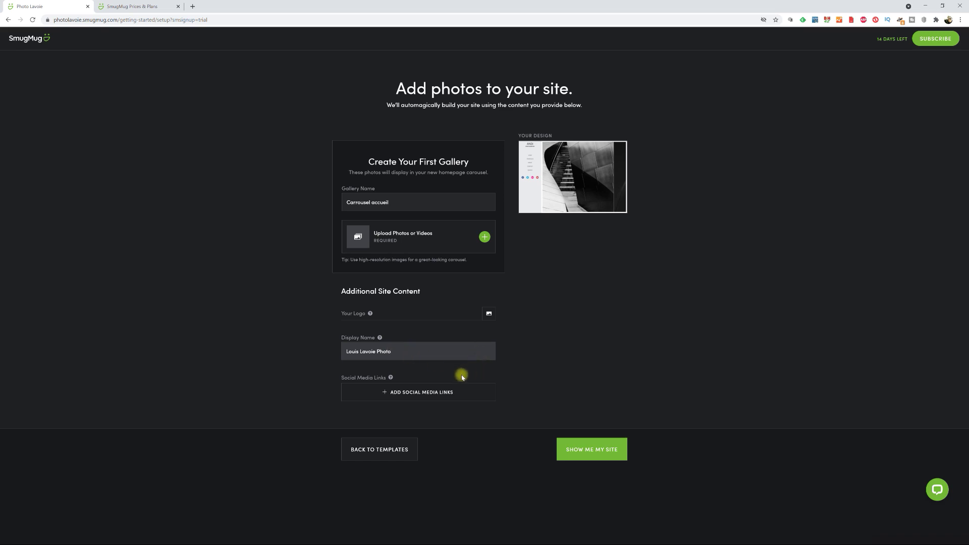
- Reveal the Instagram and YouTube link fields and scroll through the site setup page
left_click(383, 393)
scroll(454, 465, "down", 1)
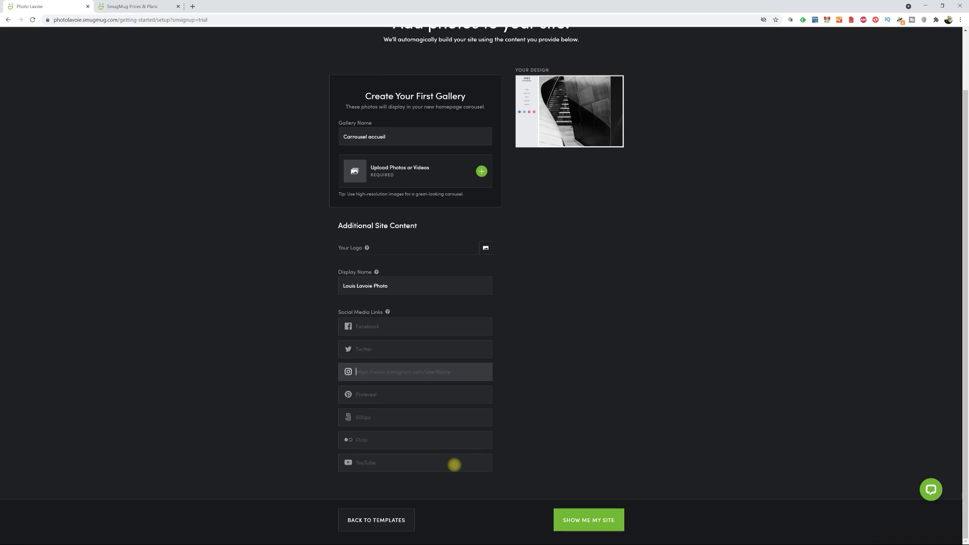
scroll(638, 399, "up", 2)
scroll(681, 310, "down", 2)
scroll(683, 299, "up", 2)
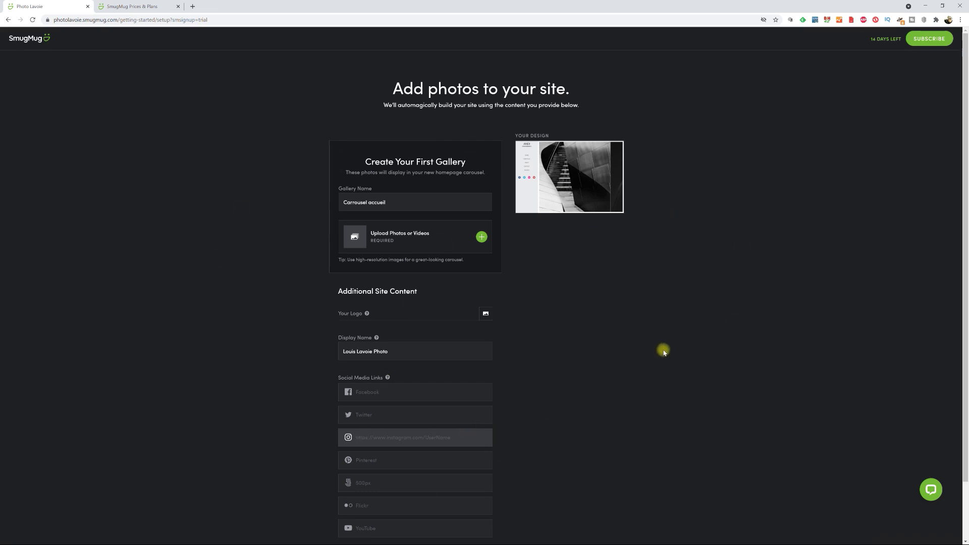
scroll(664, 350, "down", 1)
scroll(664, 350, "down", 1)
scroll(664, 349, "up", 1)
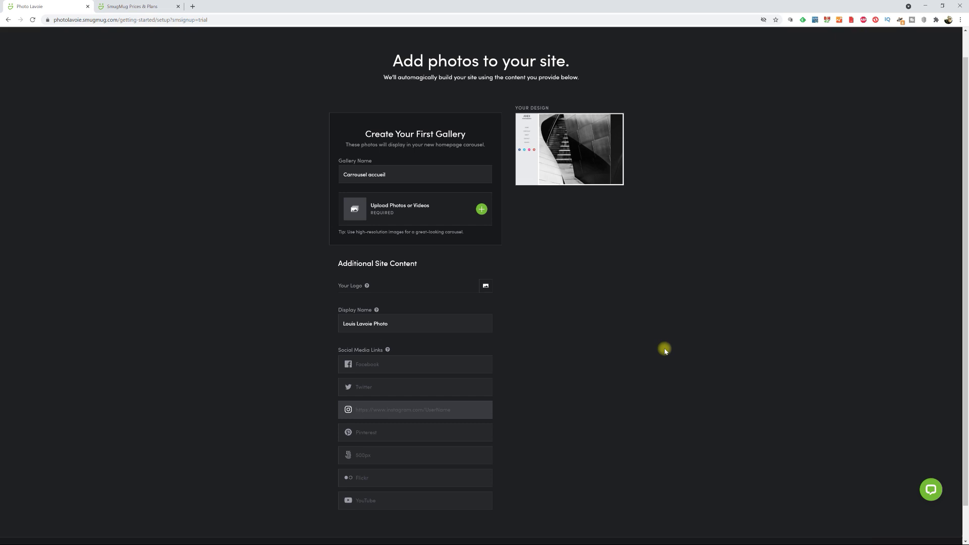
scroll(681, 338, "down", 1)
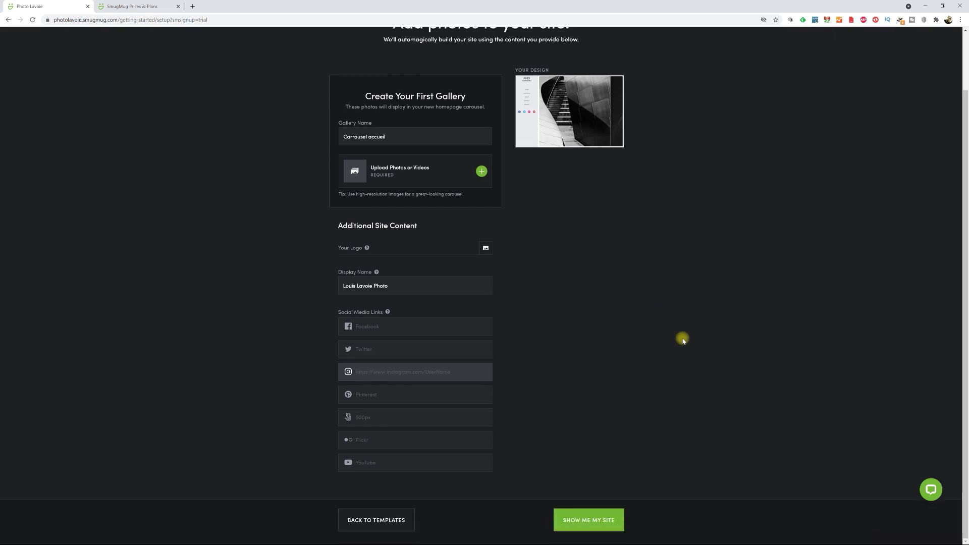
scroll(683, 341, "up", 1)
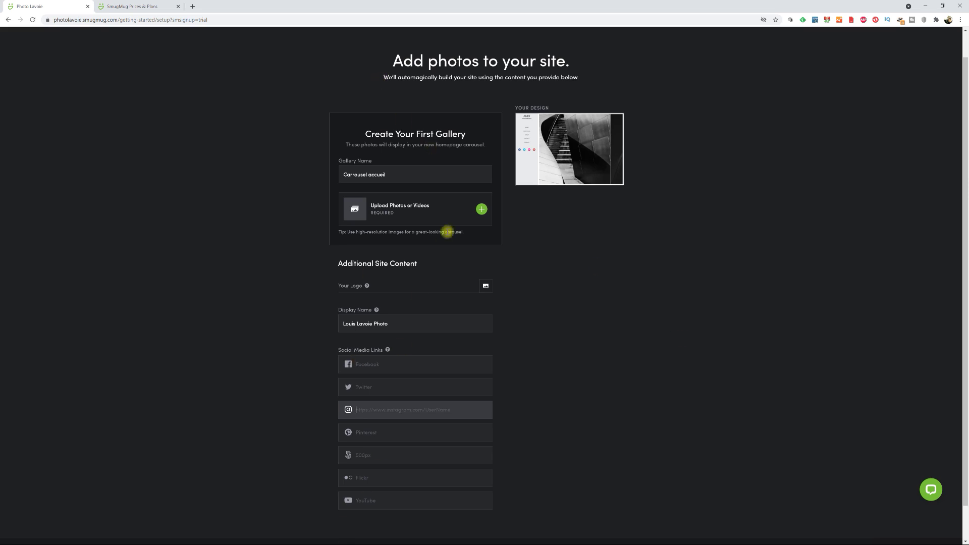
scroll(646, 300, "down", 1)
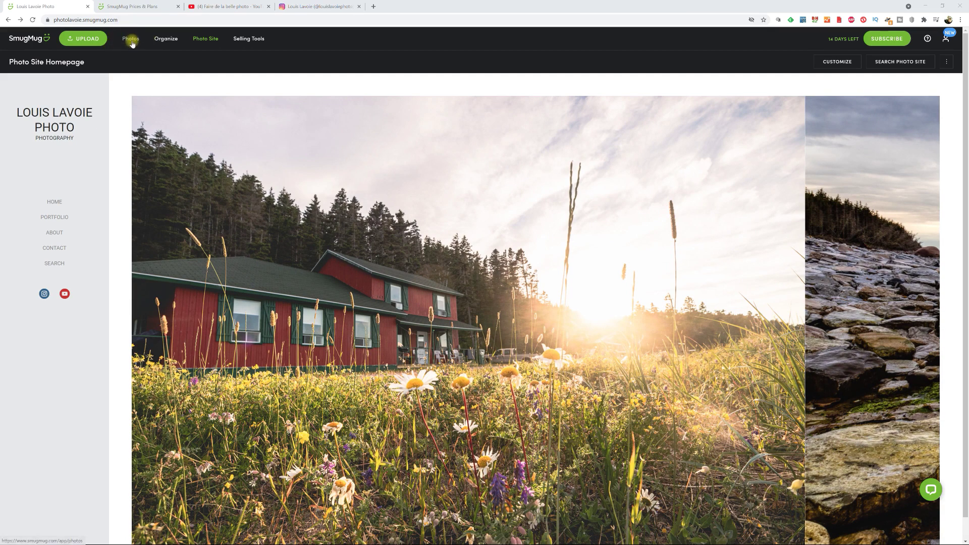
left_click(131, 39)
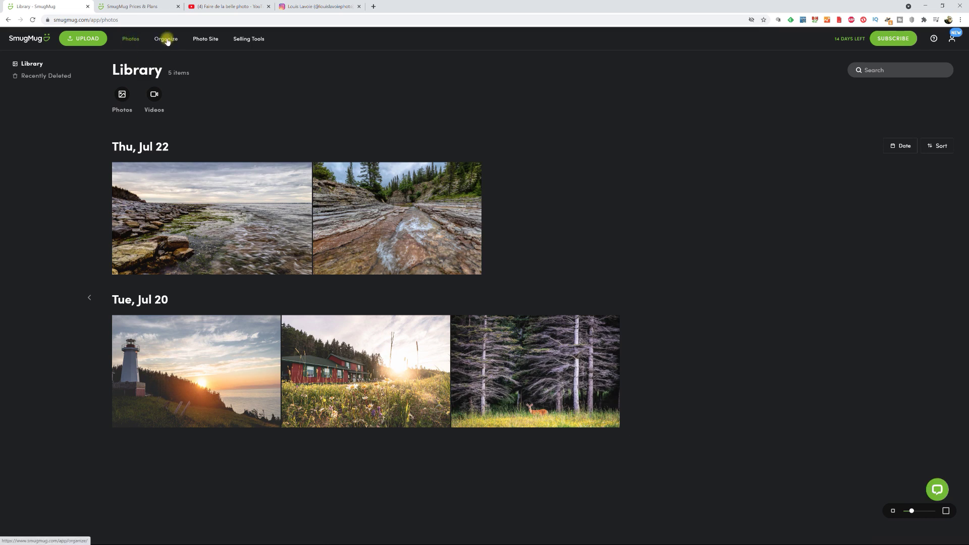
left_click(167, 42)
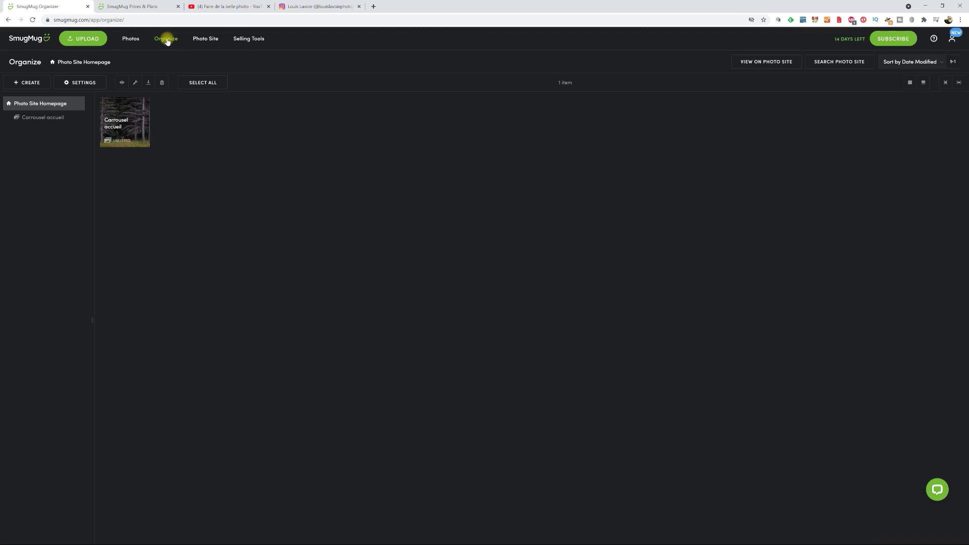
left_click(208, 39)
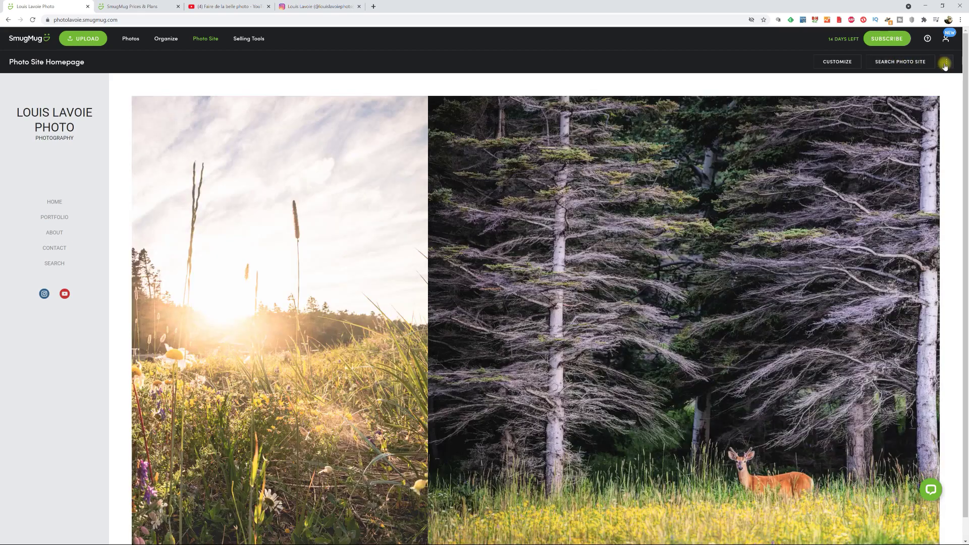
- Show the ⋮ menu offering New Site Design and Change Site Theme
left_click(947, 62)
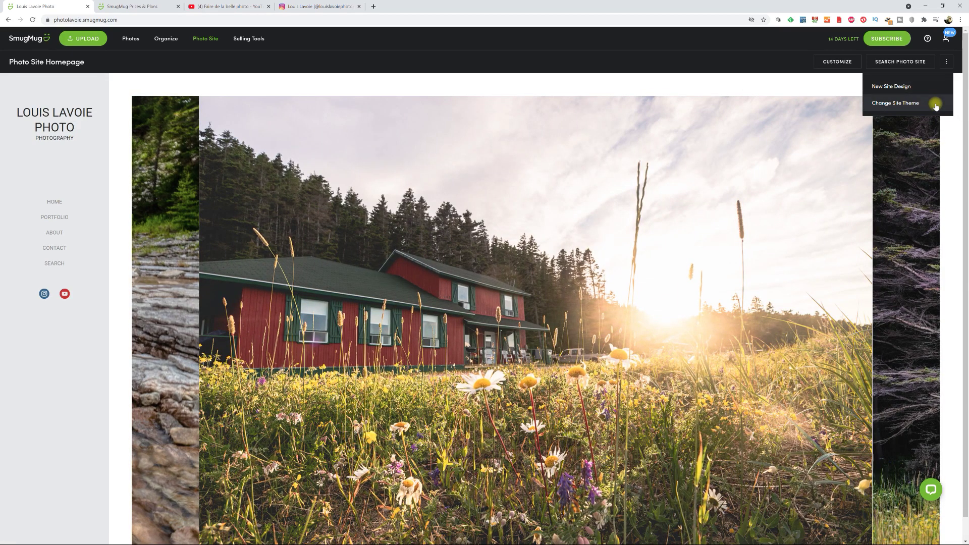
left_click(947, 62)
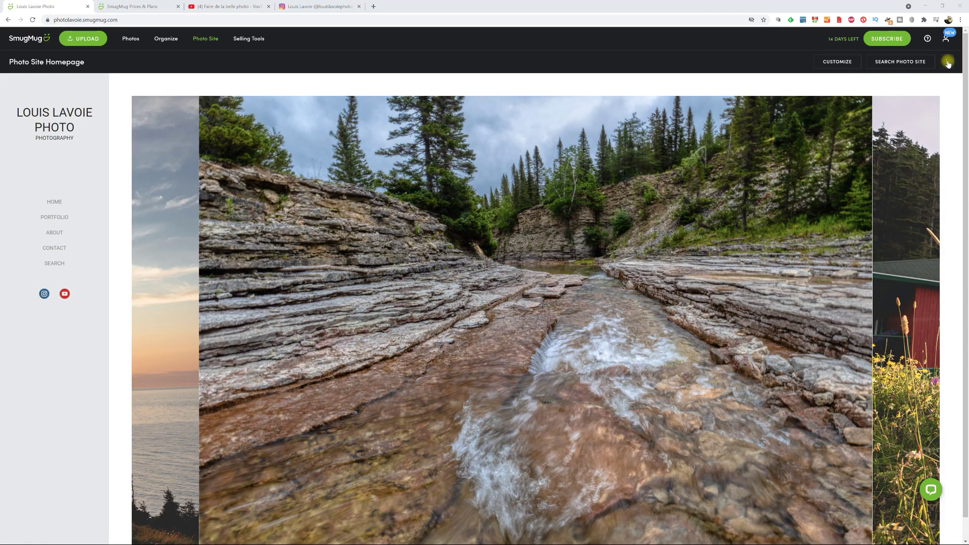
left_click(948, 62)
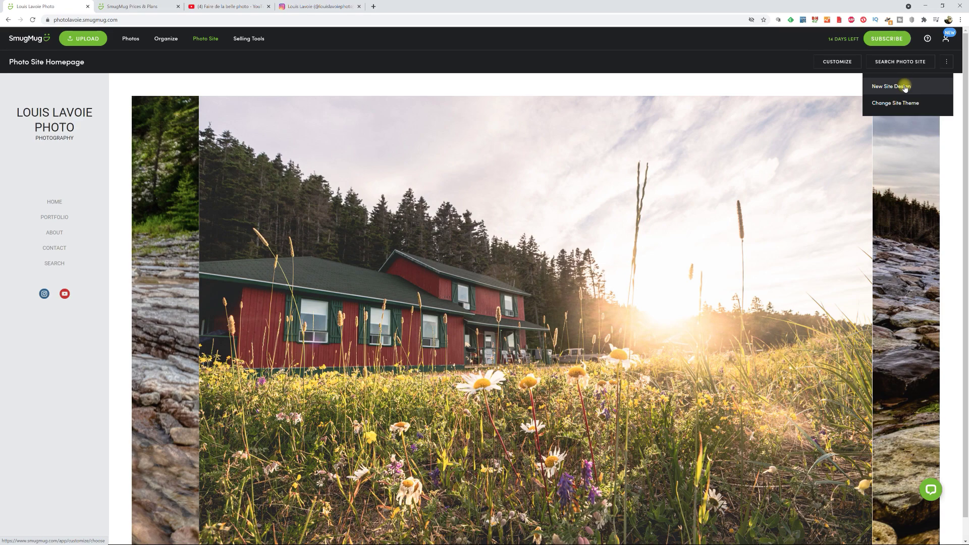
left_click(903, 86)
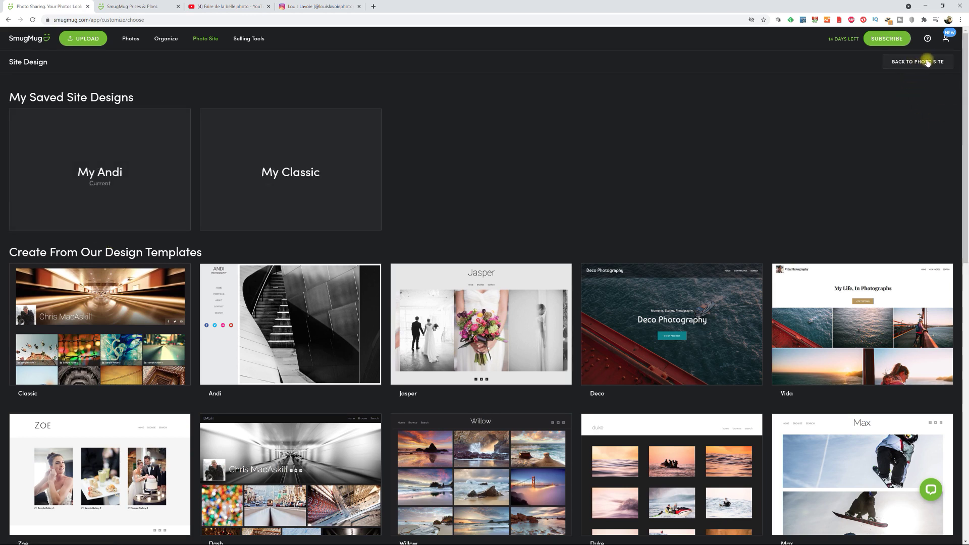
left_click(928, 63)
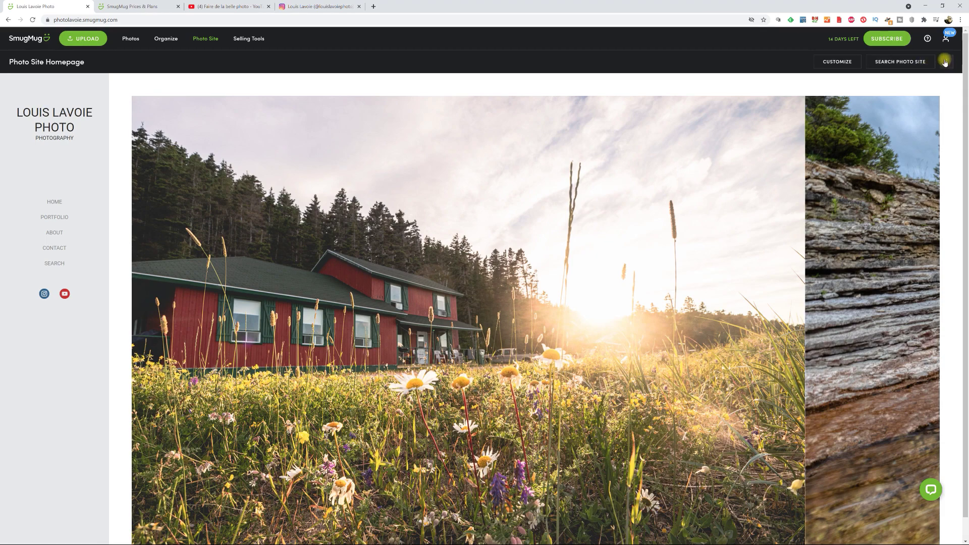
left_click(946, 61)
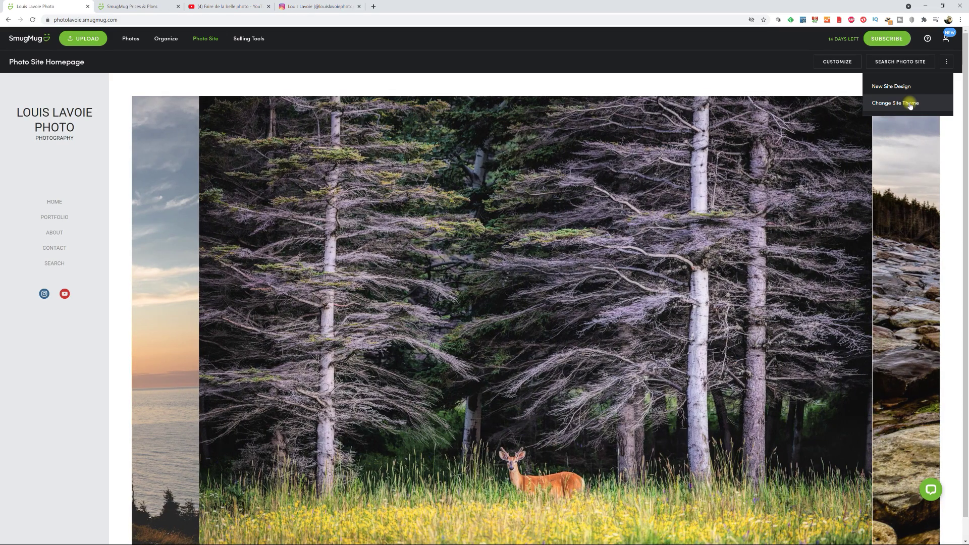
- Open the site-wide theme settings to customize the Andi homepage layout
left_click(911, 104)
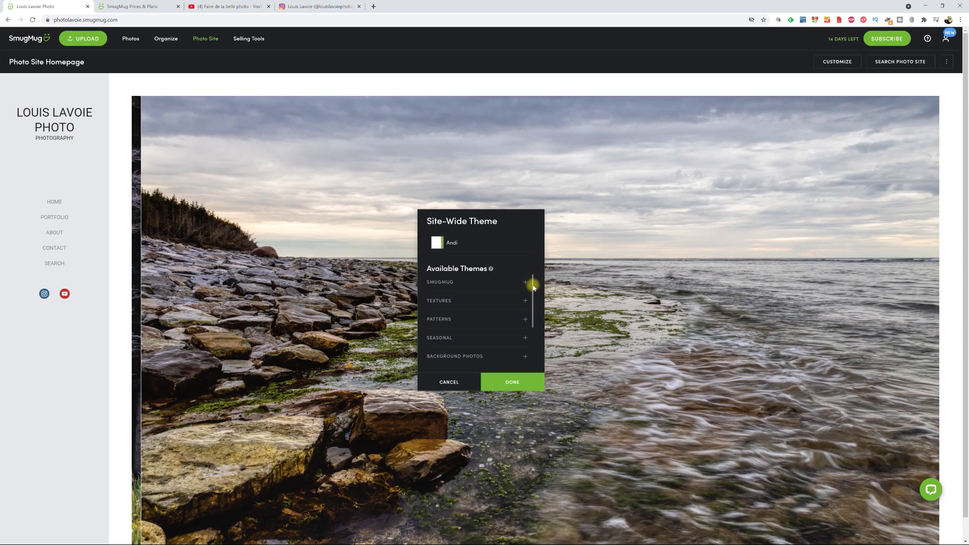
mouse_move(534, 286)
left_mouse_down()
mouse_move(532, 325)
mouse_move(536, 274)
left_mouse_up()
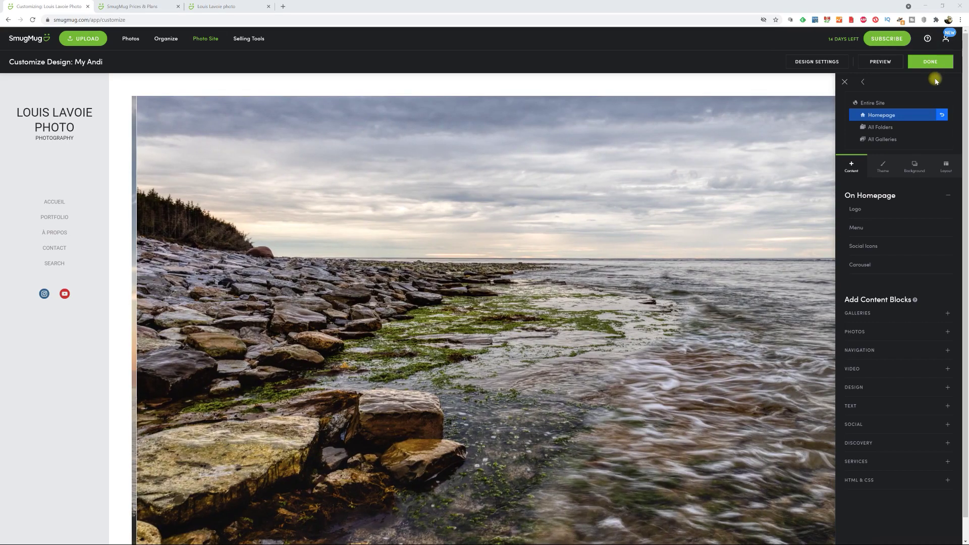
- Finish the homepage edits, dismiss the first save prompt, and bring it back up
left_click(941, 63)
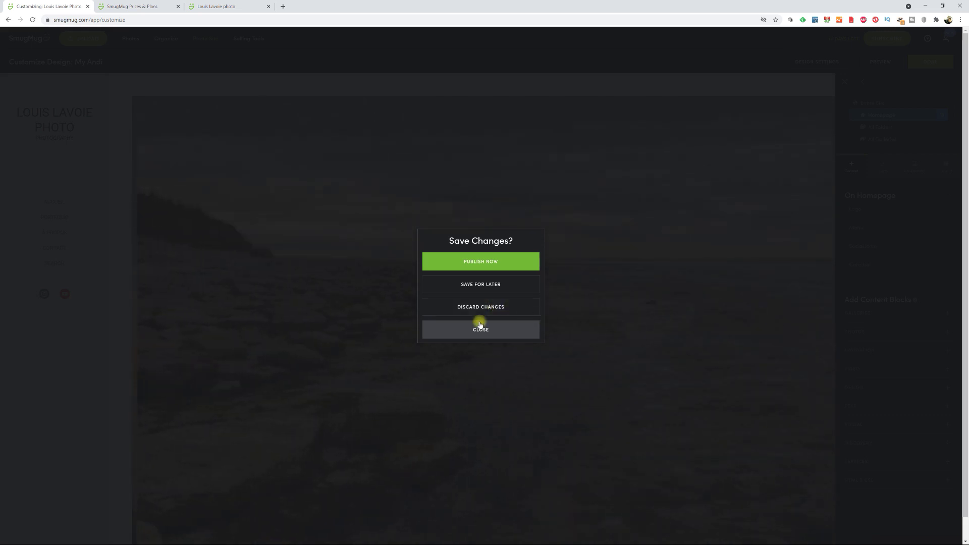
left_click(515, 331)
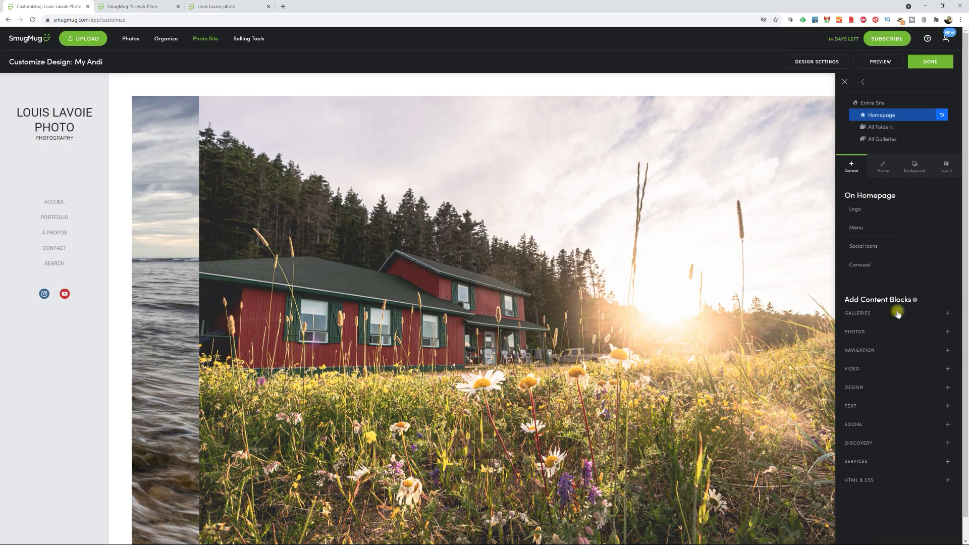
left_click(937, 62)
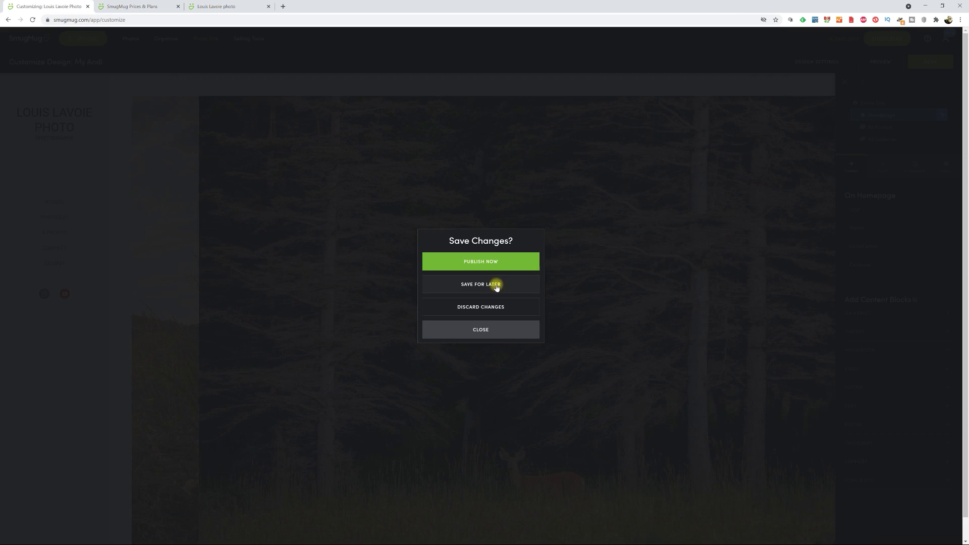
- Save changes for later, drag a Pages block onto the homepage, then return to the Louis Lavoie site
left_click(493, 284)
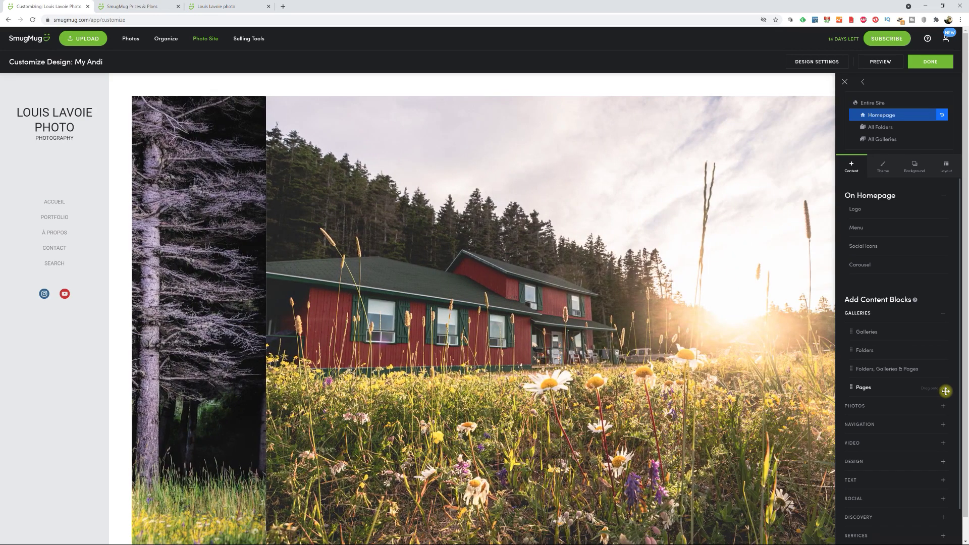
left_click_drag(946, 391, 348, 119)
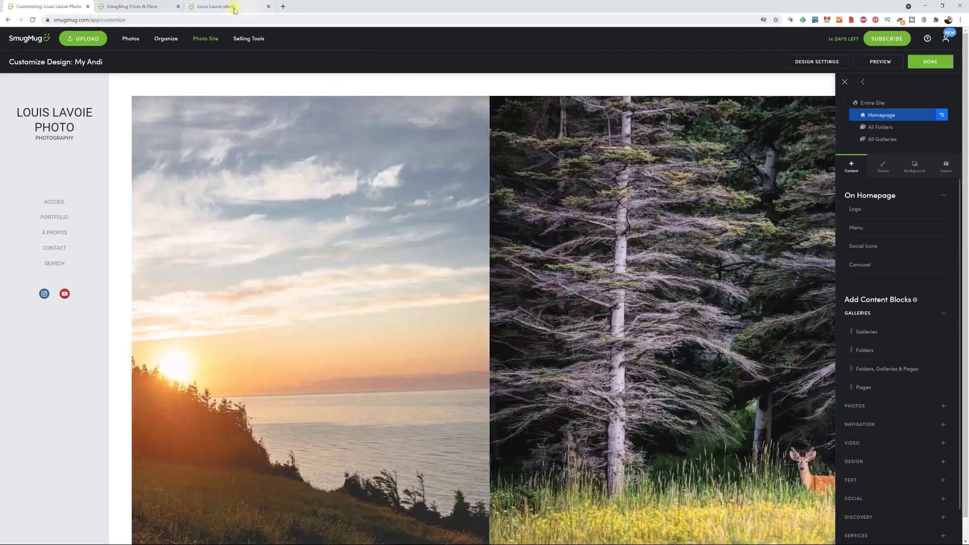
left_click(231, 6)
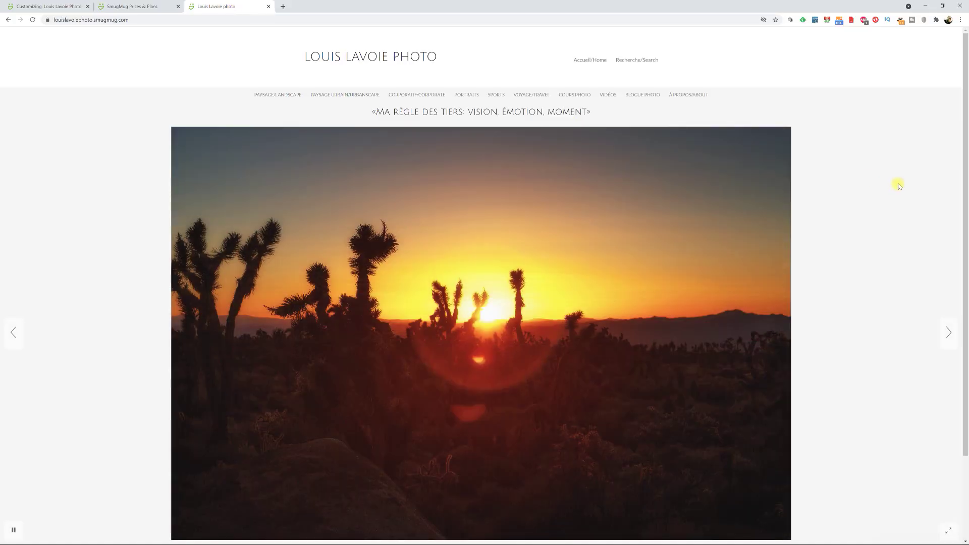
- Inspect the gallery dropdowns under the live site's top menu items
scroll(905, 187, "down", 2)
scroll(905, 188, "up", 2)
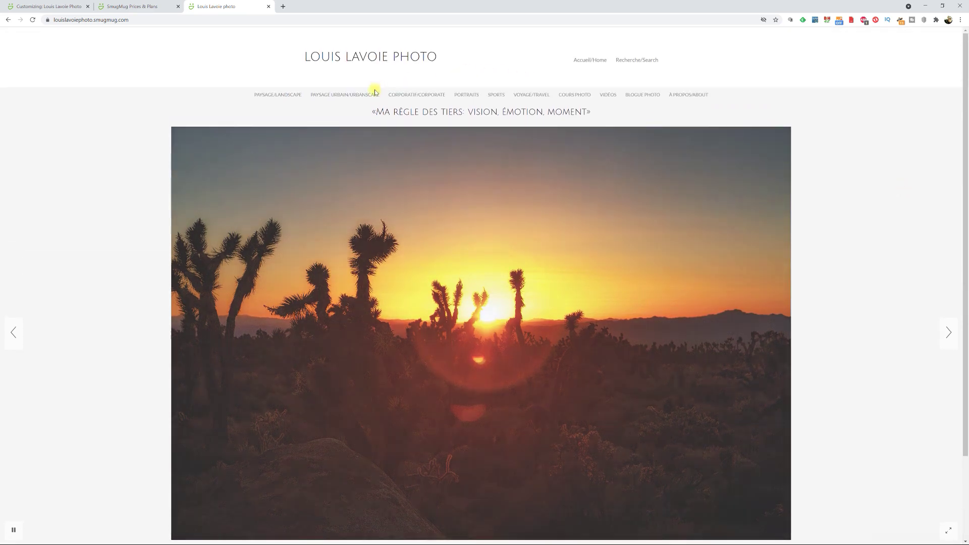
mouse_move(353, 94)
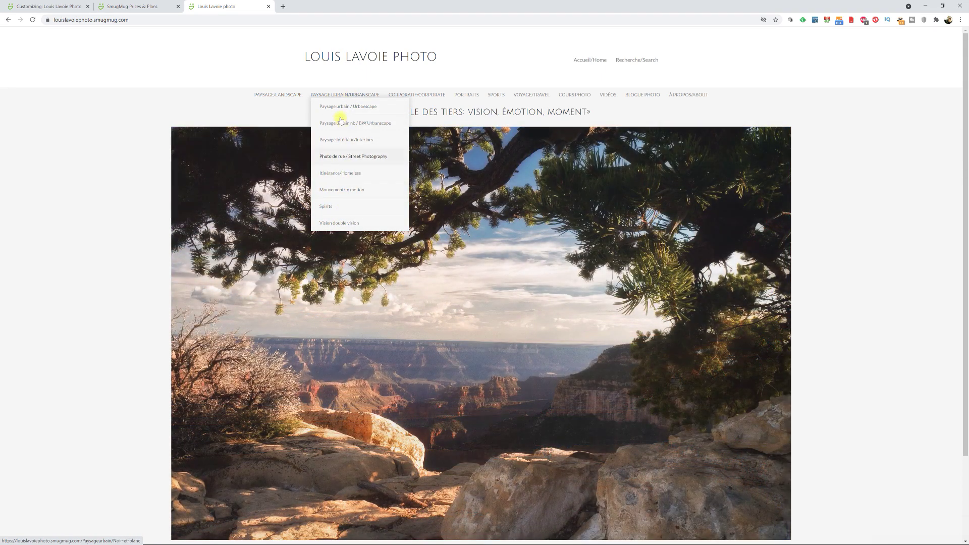
mouse_move(281, 95)
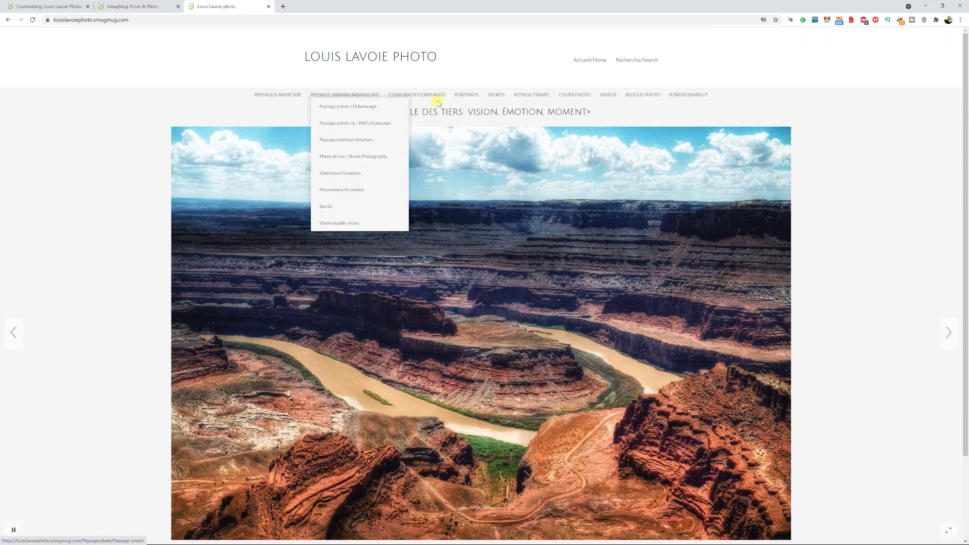
mouse_move(534, 96)
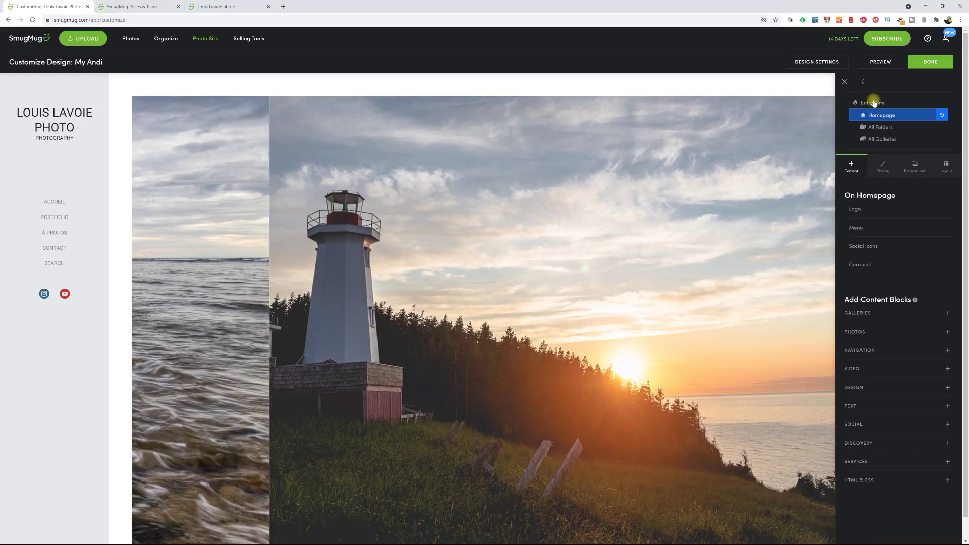
- Switch the editor to Entire Site, peek at Navigation blocks, then expand the Text blocks
left_click(873, 103)
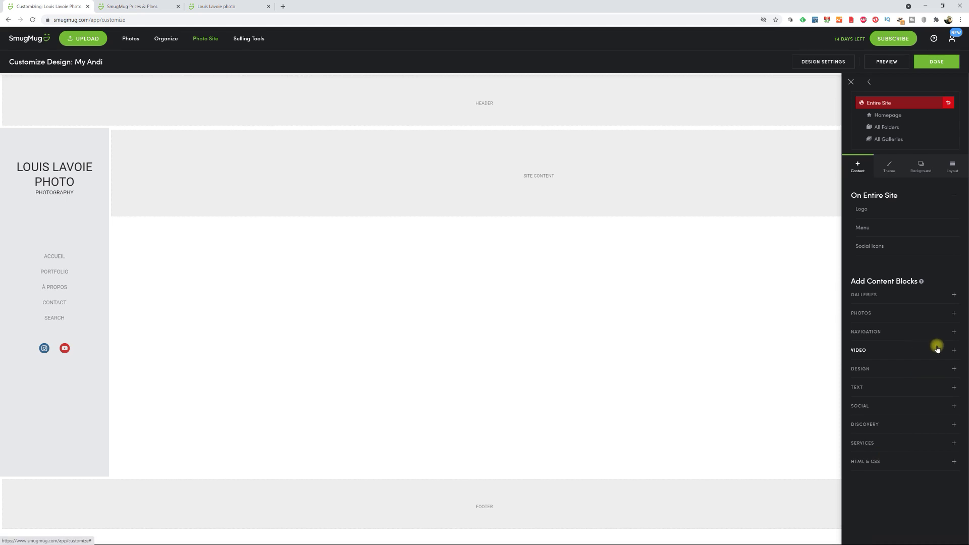
left_click(953, 333)
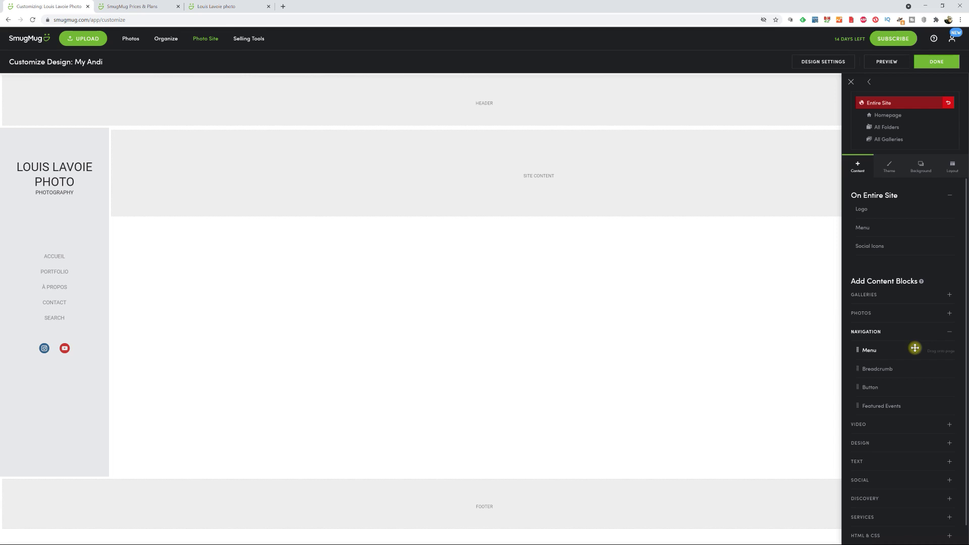
left_click(953, 332)
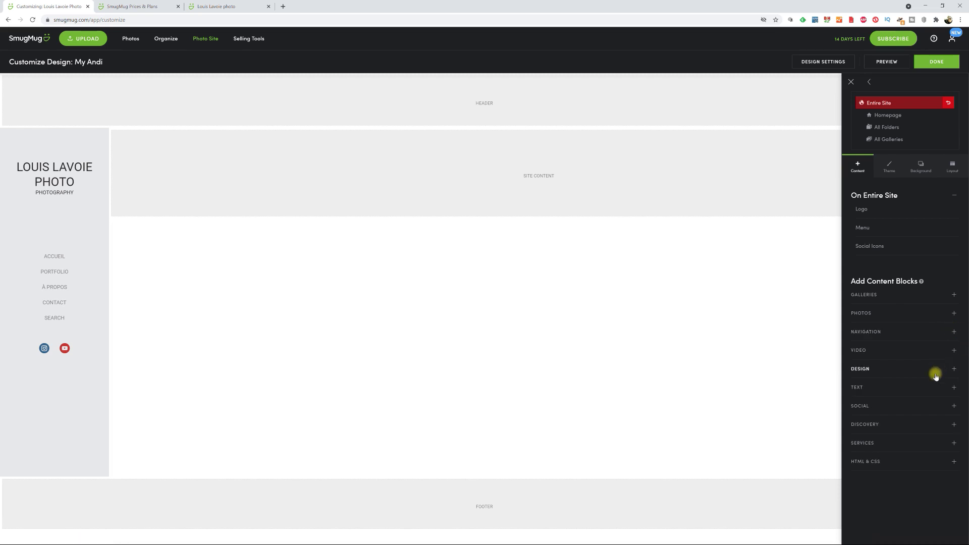
left_click(954, 388)
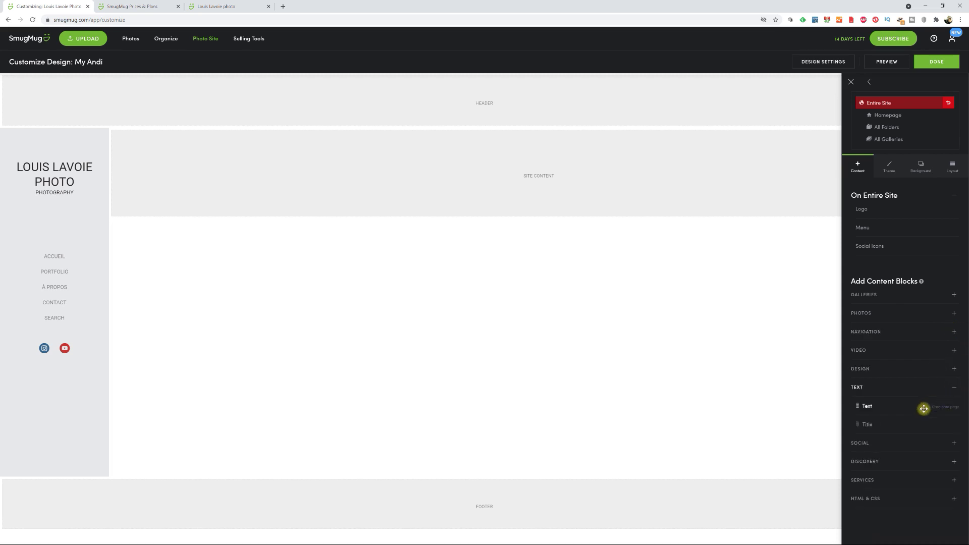
left_click_drag(914, 410, 444, 517)
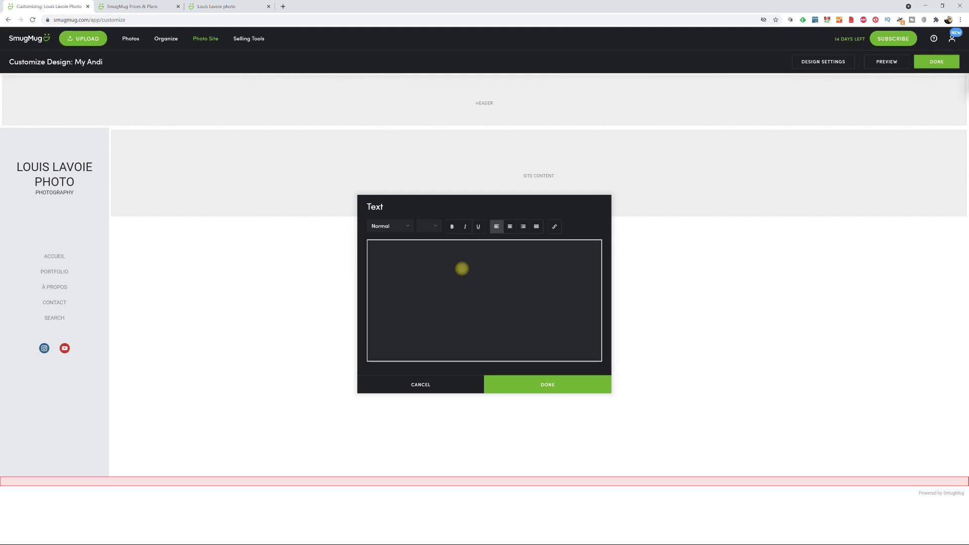
type("@")
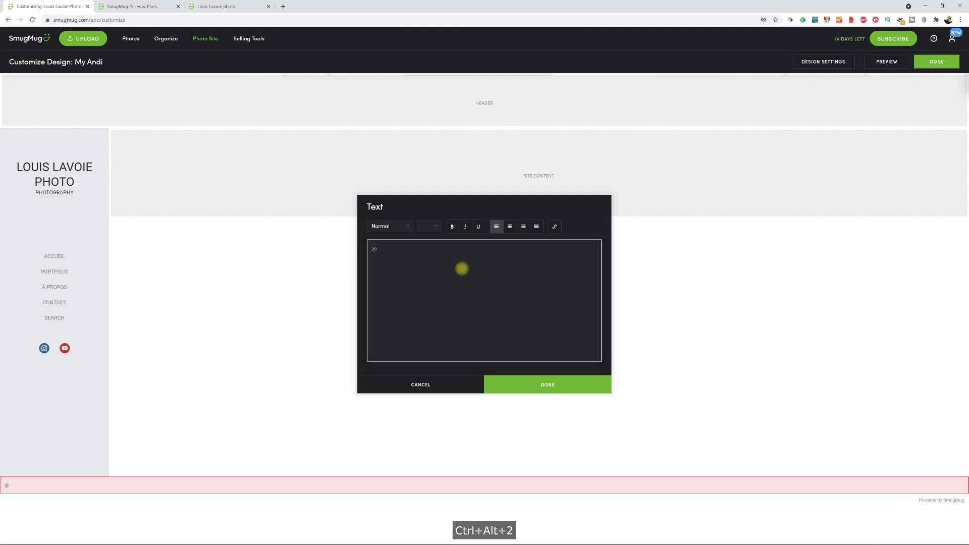
type("Tous droits réservés. Toute utlisation")
key("BackSpace")
key("BackSpace")
key("BackSpace")
key("BackSpace")
key("BackSpace")
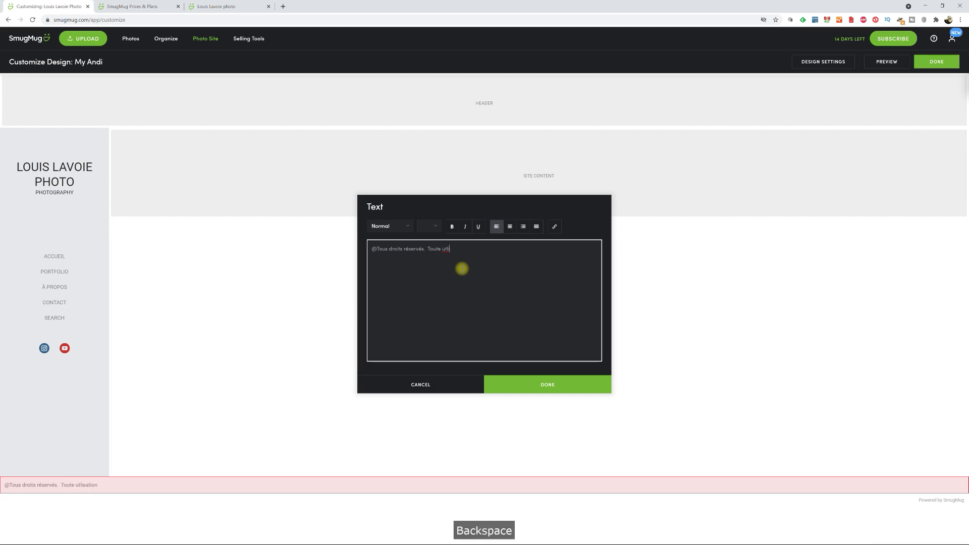
type("ilisation......")
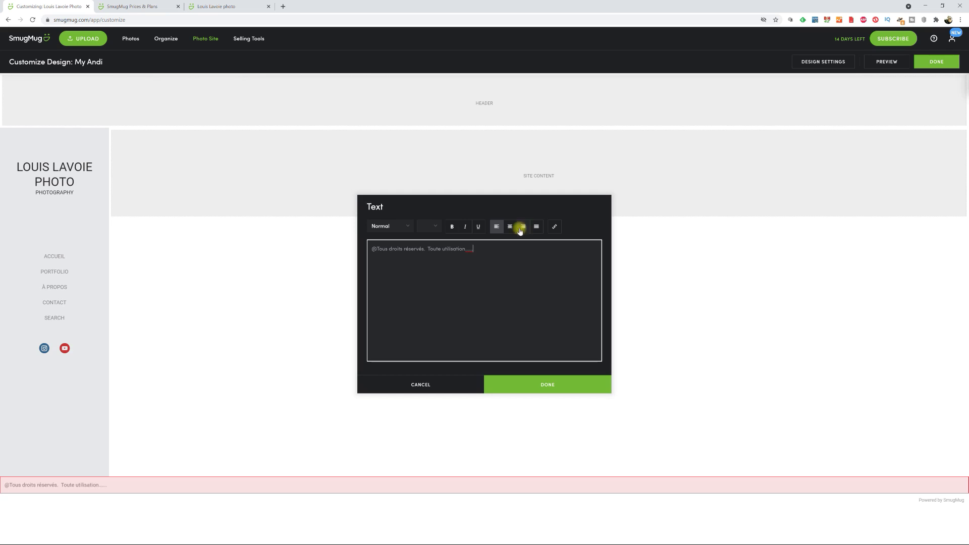
left_click(511, 227)
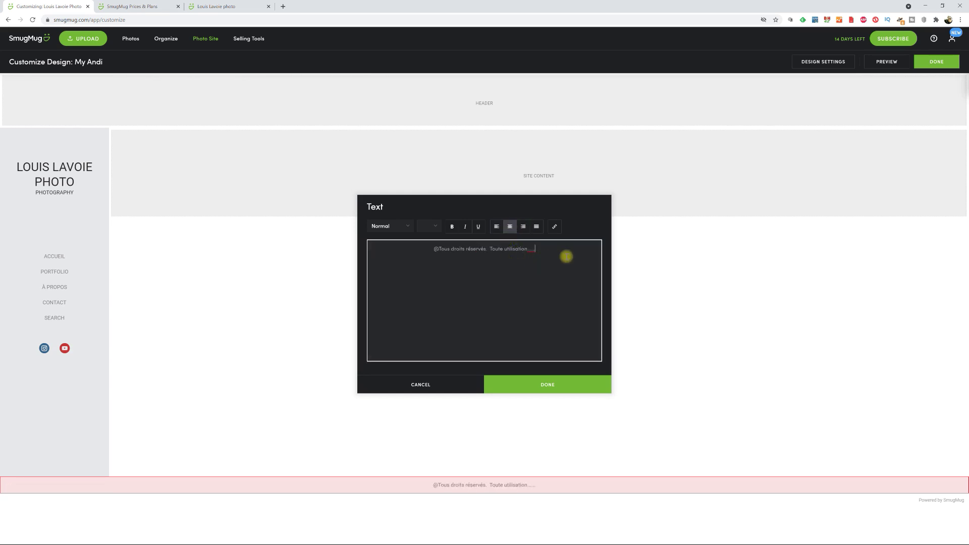
left_click(583, 387)
mouse_move(479, 489)
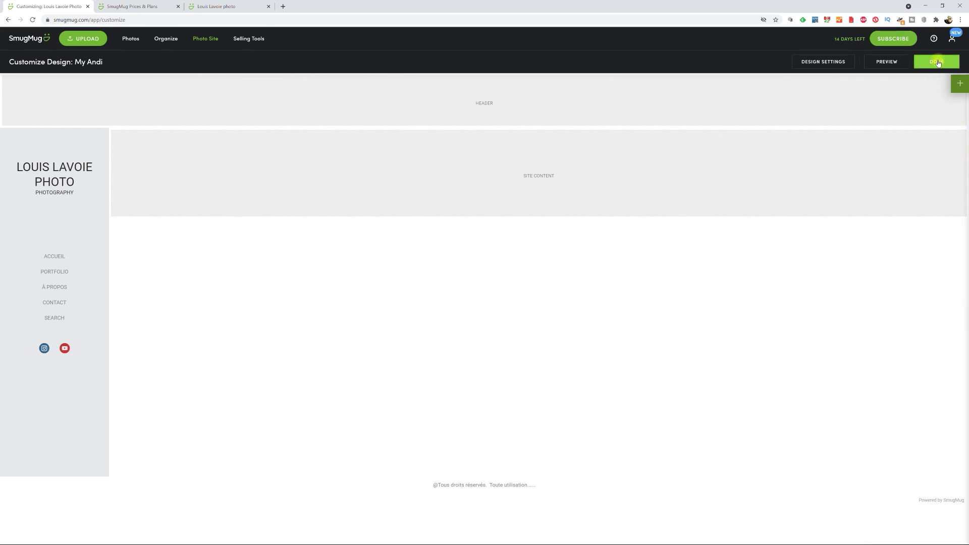
left_click(938, 62)
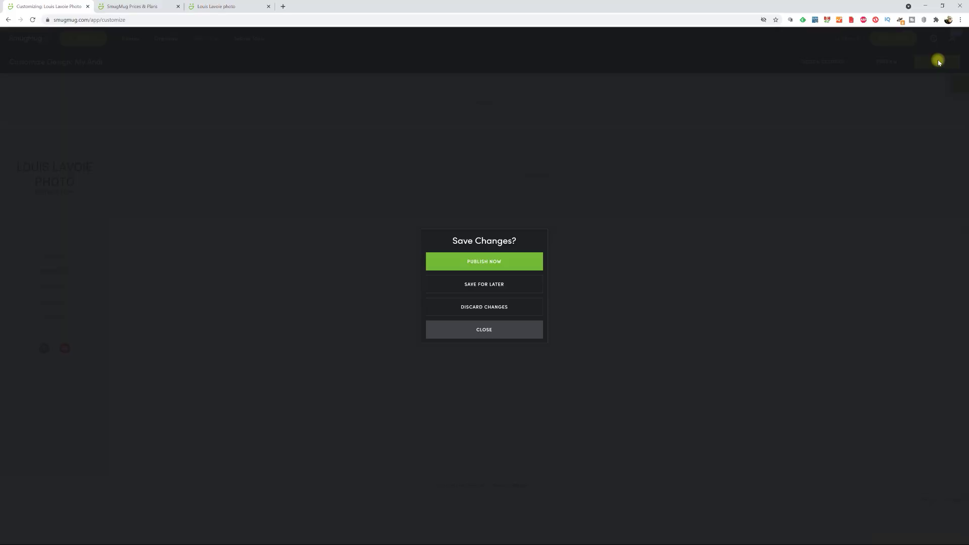
left_click(506, 286)
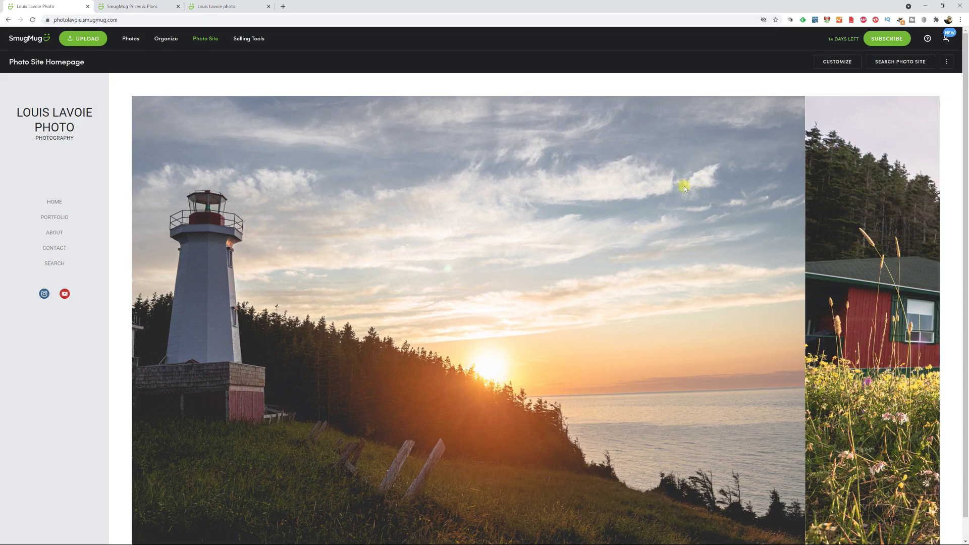
scroll(692, 208, "down", 1)
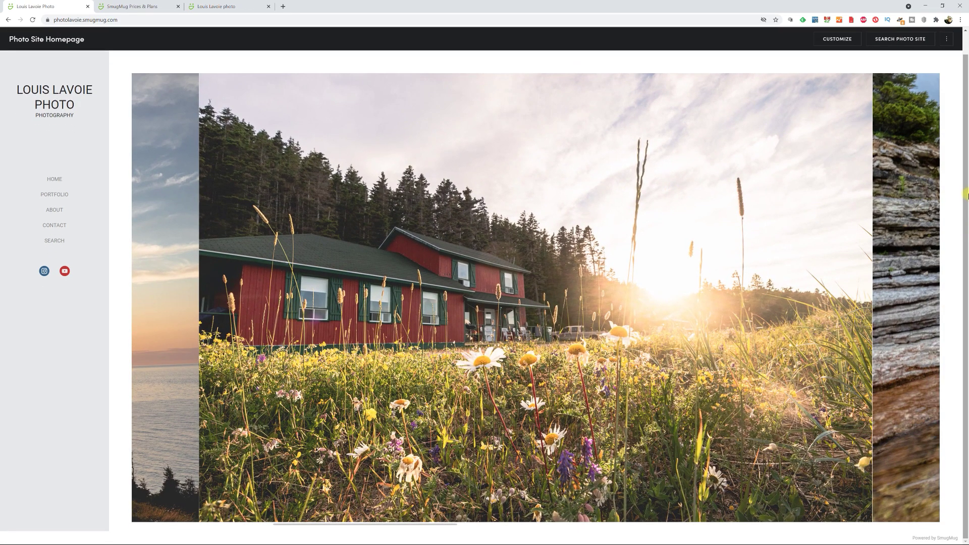
left_click_drag(966, 254, 966, 252)
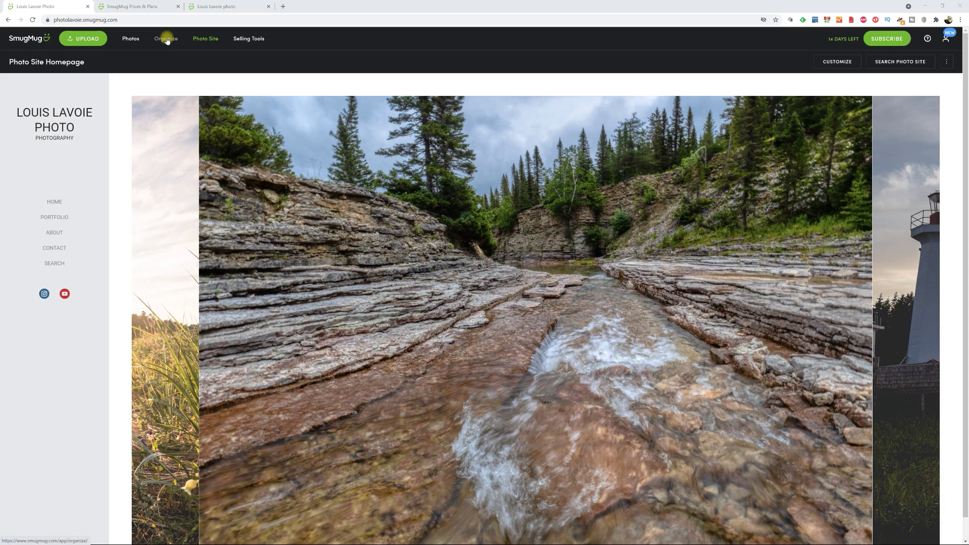
- Open the Organizer on the homepage's three galleries, starting and then cancelling a new gallery
left_click(167, 39)
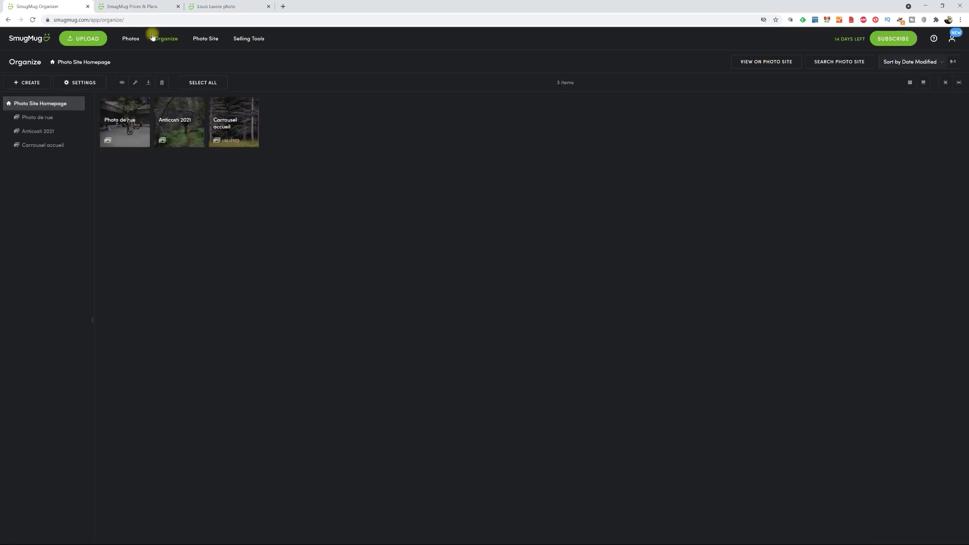
left_click(29, 83)
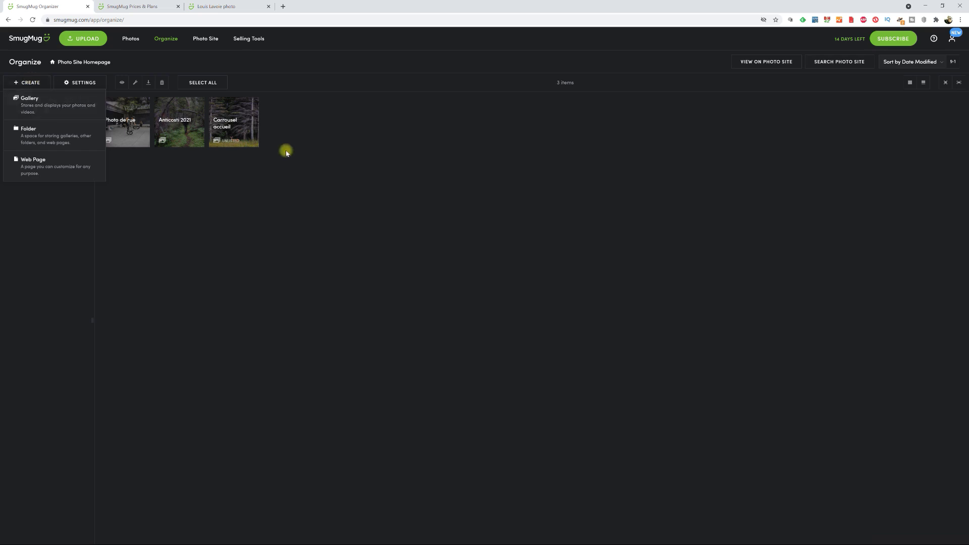
left_click(367, 156)
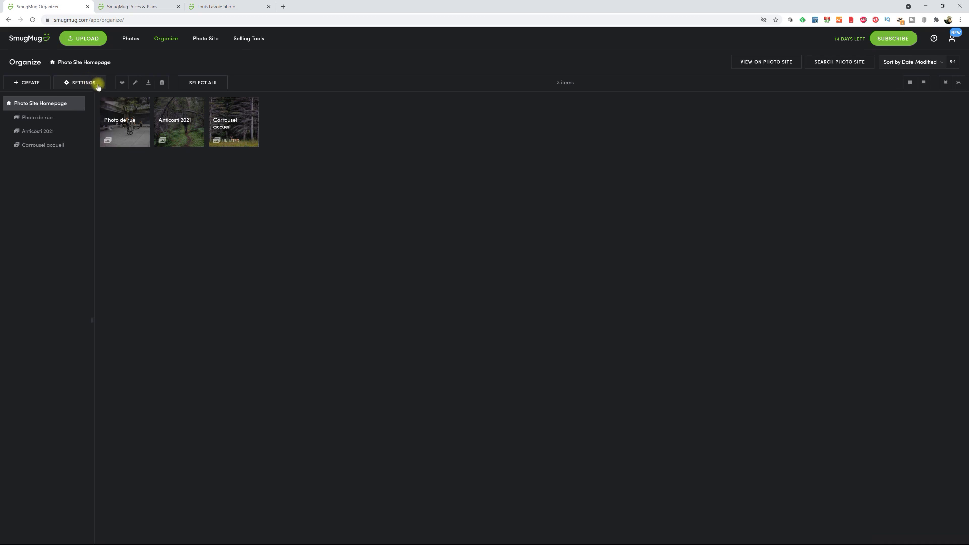
left_click(27, 83)
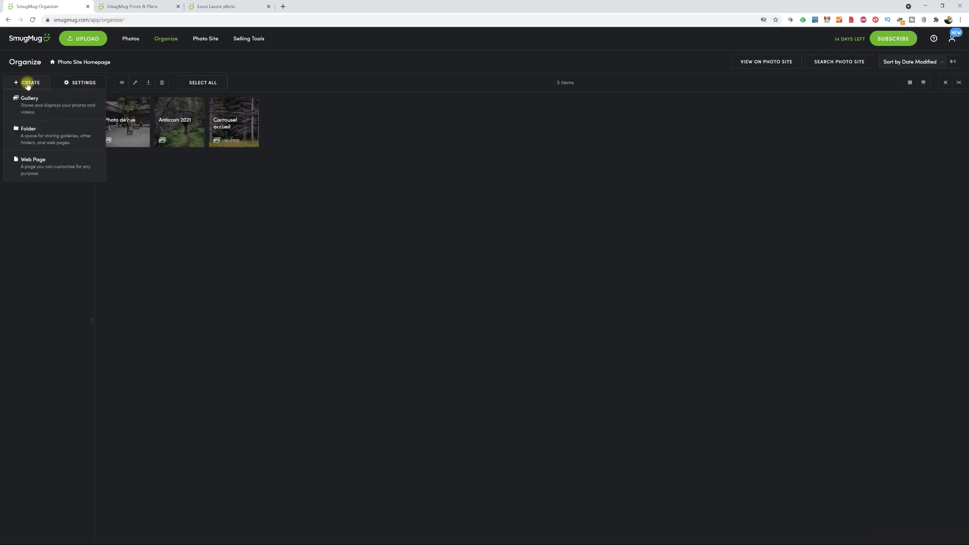
left_click(31, 99)
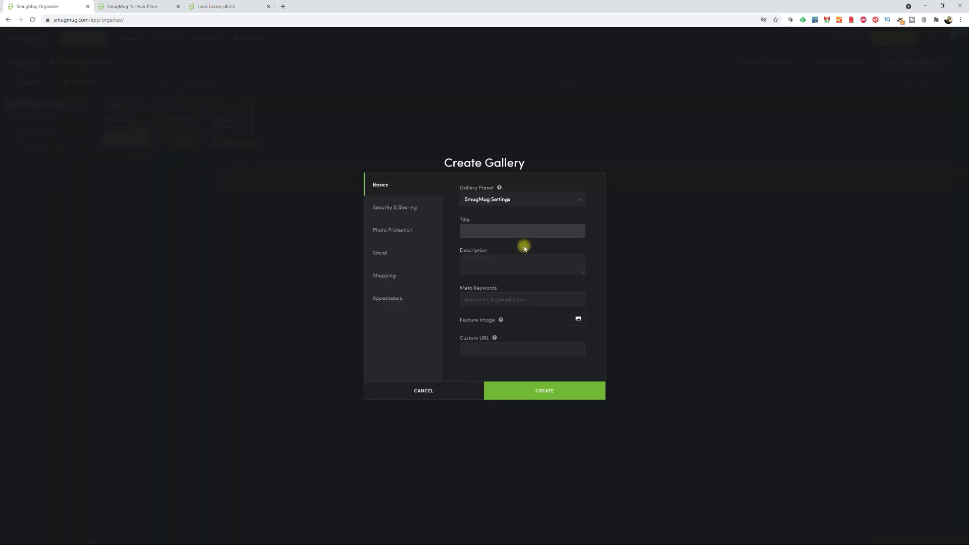
left_click(531, 234)
left_click(423, 391)
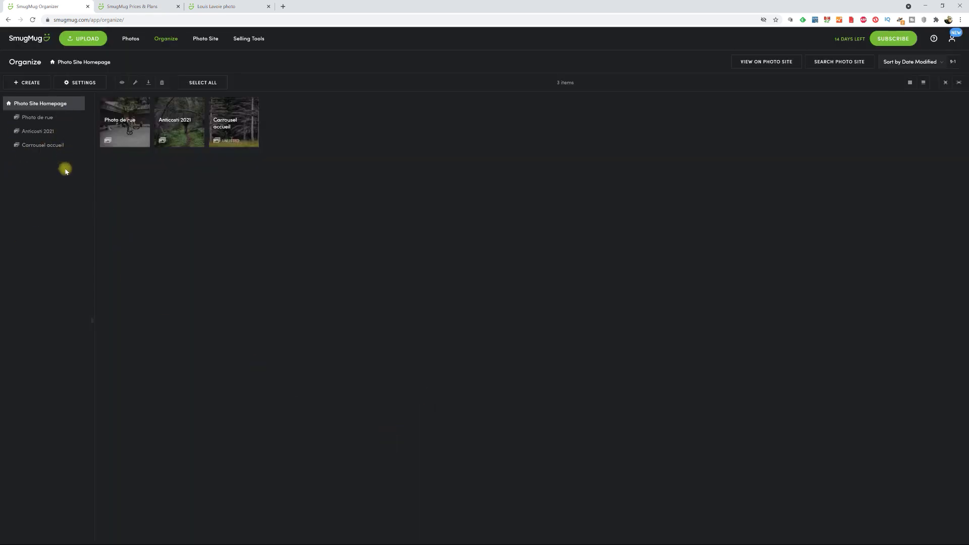
- Set the fourth photo as the Anticosti 2021 gallery's feature image
left_click(179, 124)
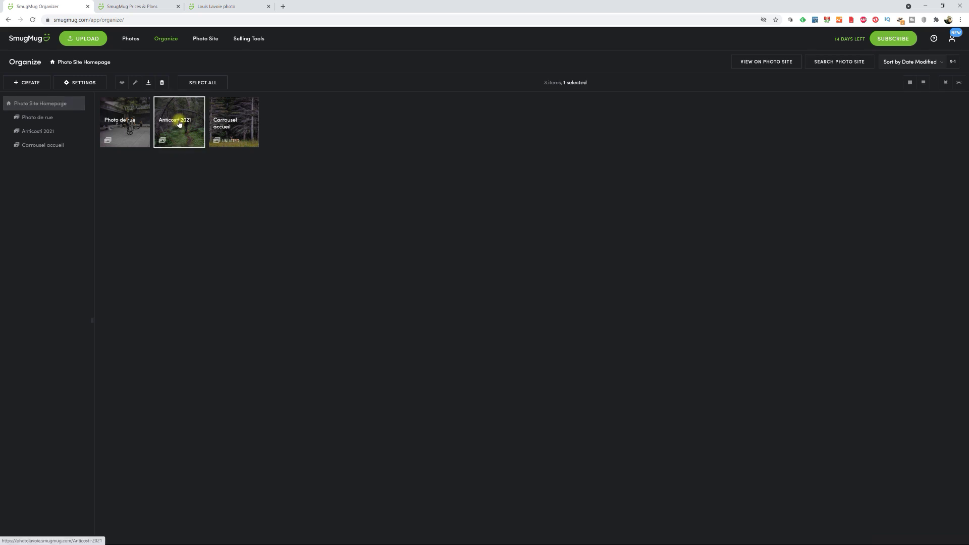
left_click(95, 82)
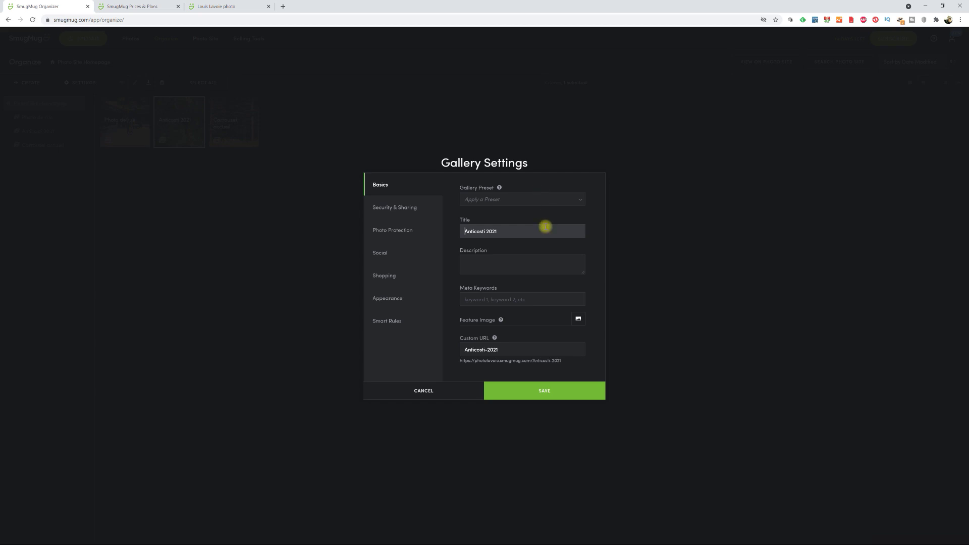
left_click(462, 231)
left_click(578, 319)
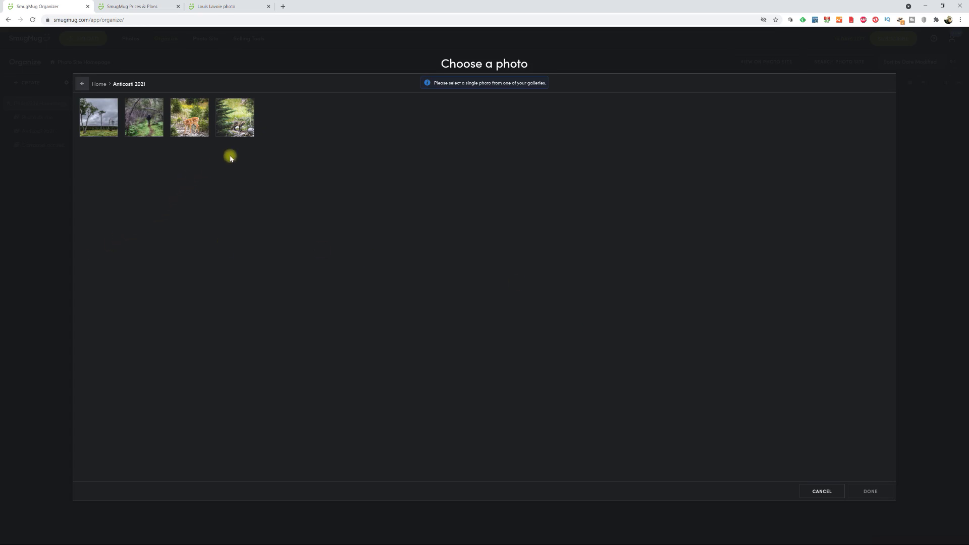
left_click(230, 124)
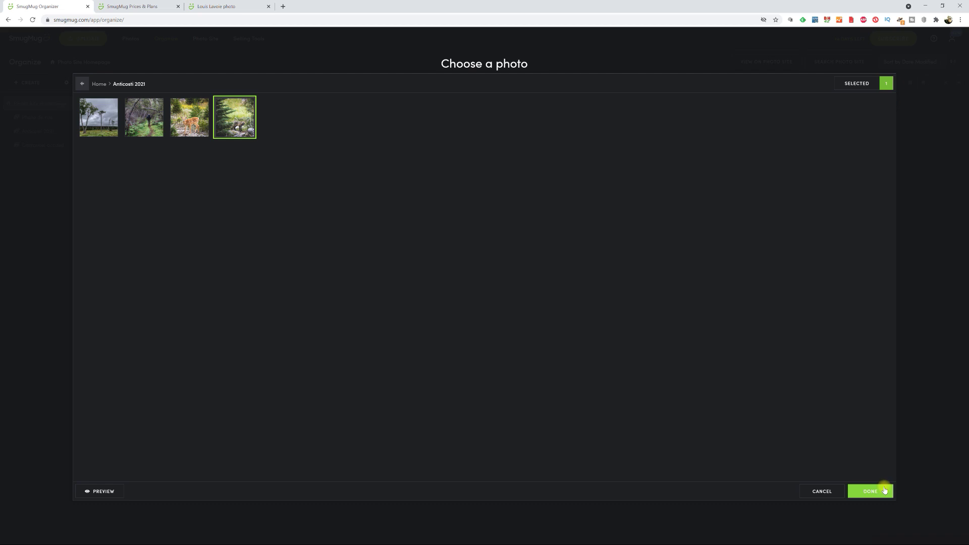
left_click(883, 490)
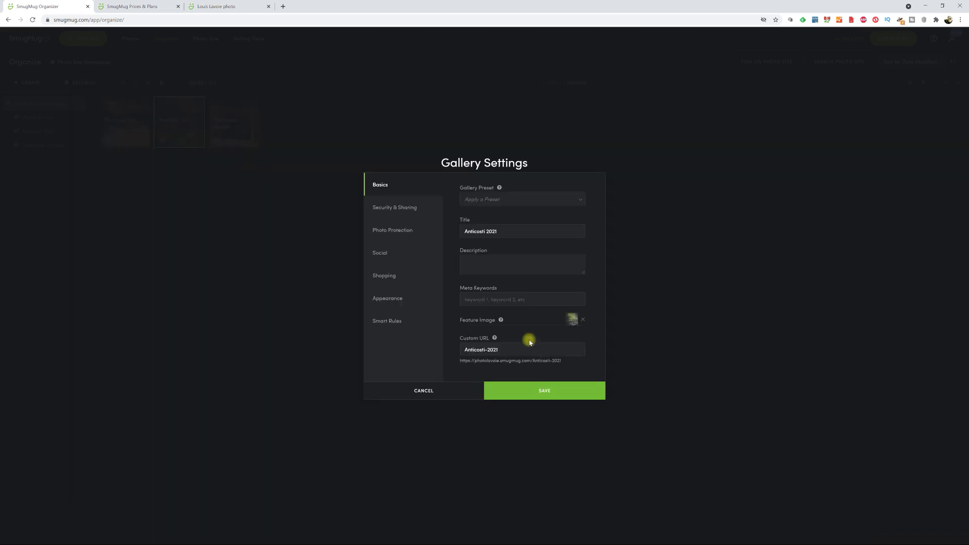
- Remove '-2021' so the gallery's custom URL reads 'Anticosti'
left_click(502, 348)
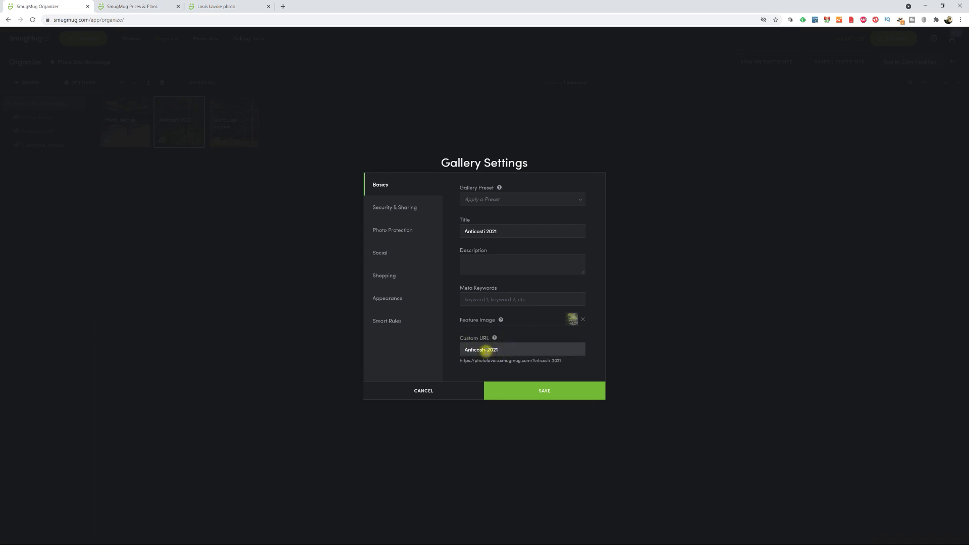
left_click_drag(489, 350, 511, 351)
key("BackSpace")
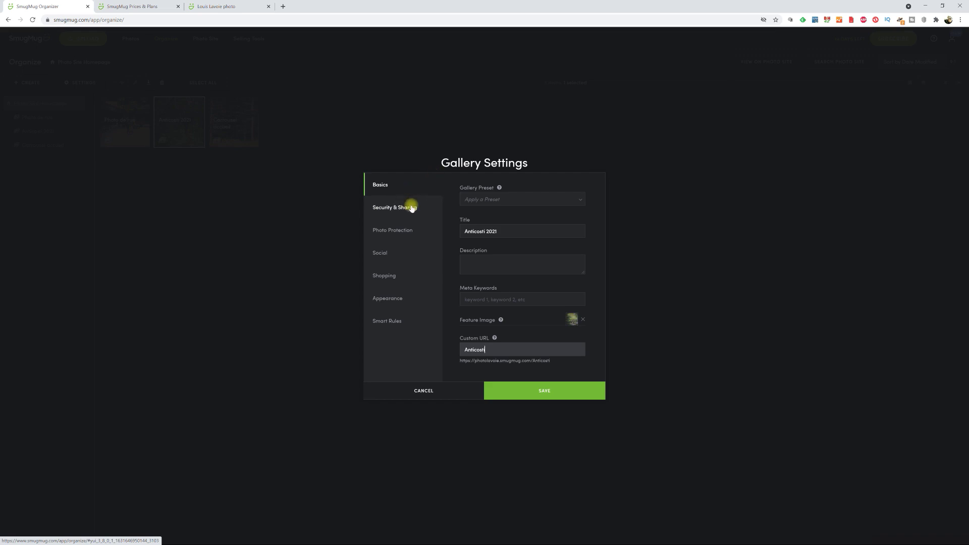
- Switch Right-Click Message to ON under Photo Protection, then review the Social and Appearance settings
left_click(390, 208)
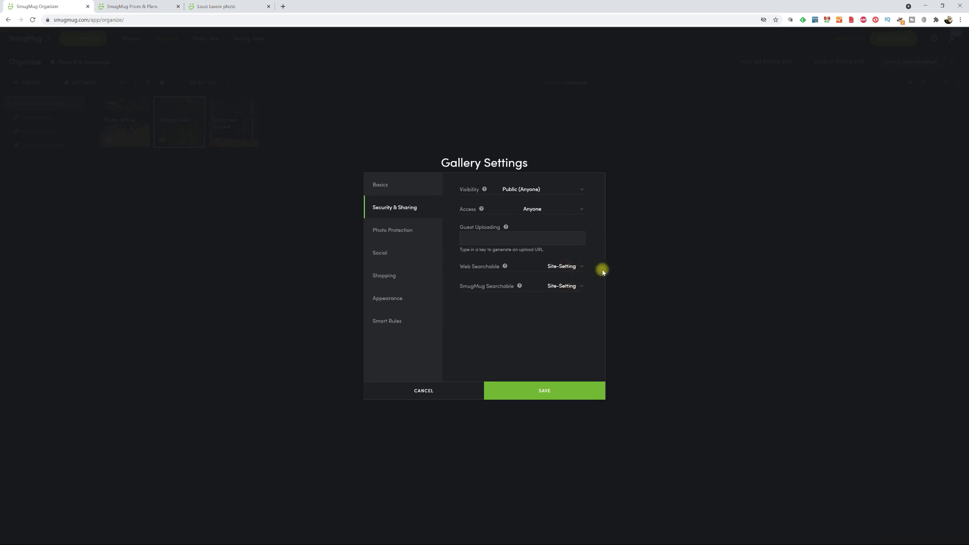
left_click(398, 230)
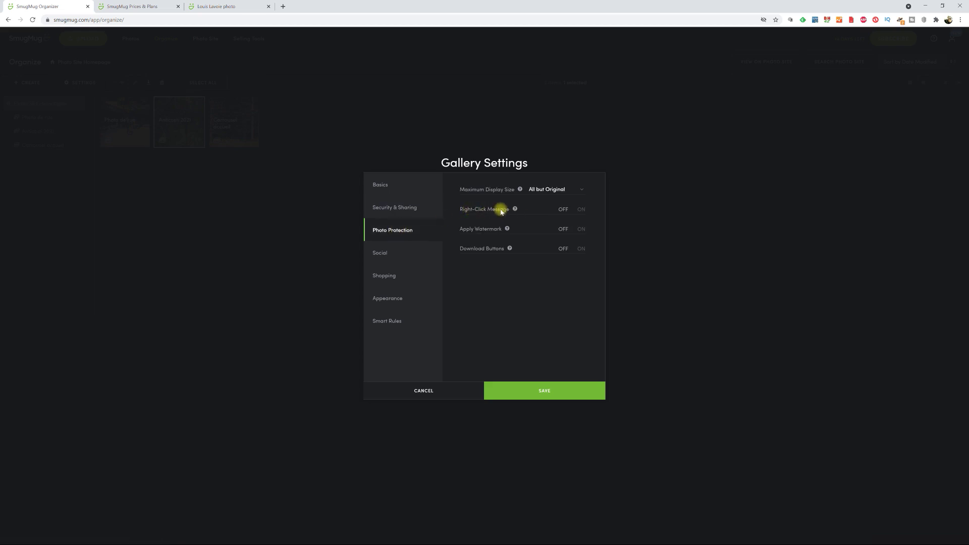
left_click(582, 209)
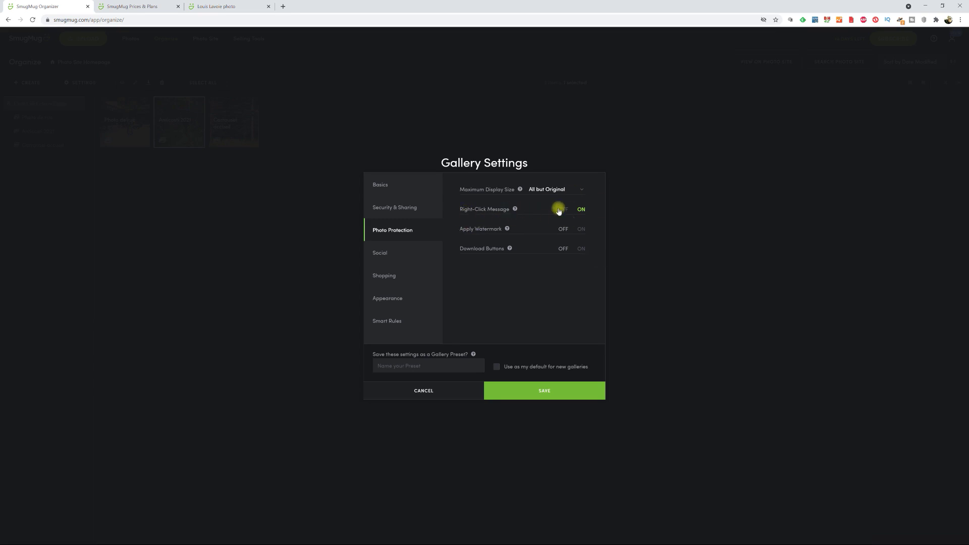
left_click(392, 254)
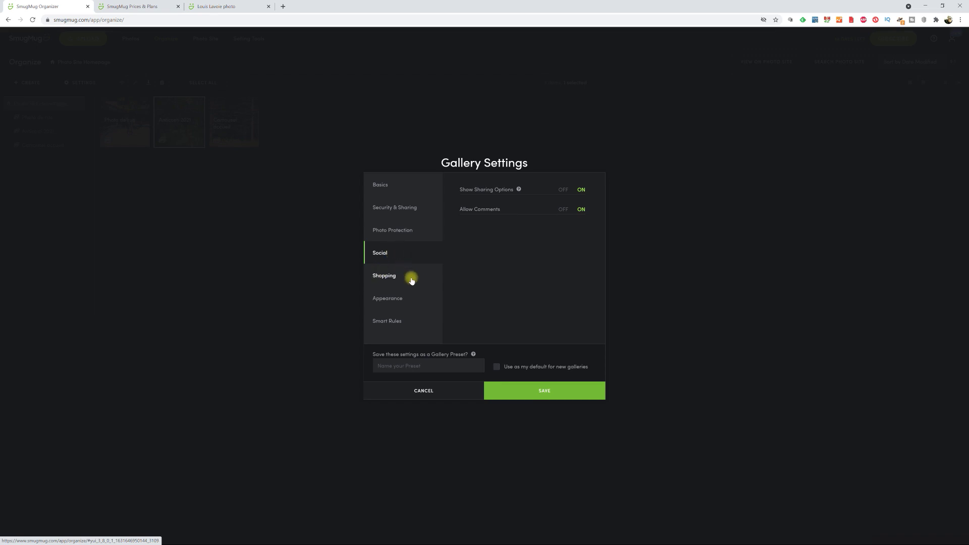
left_click(392, 300)
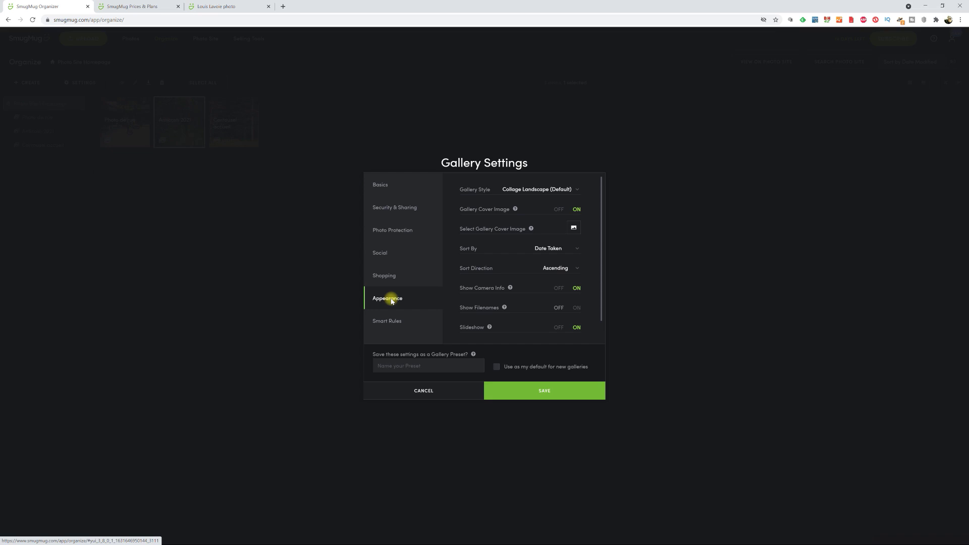
- Choose SmugMug from the Gallery Style list in Appearance and save the gallery settings
left_click(579, 190)
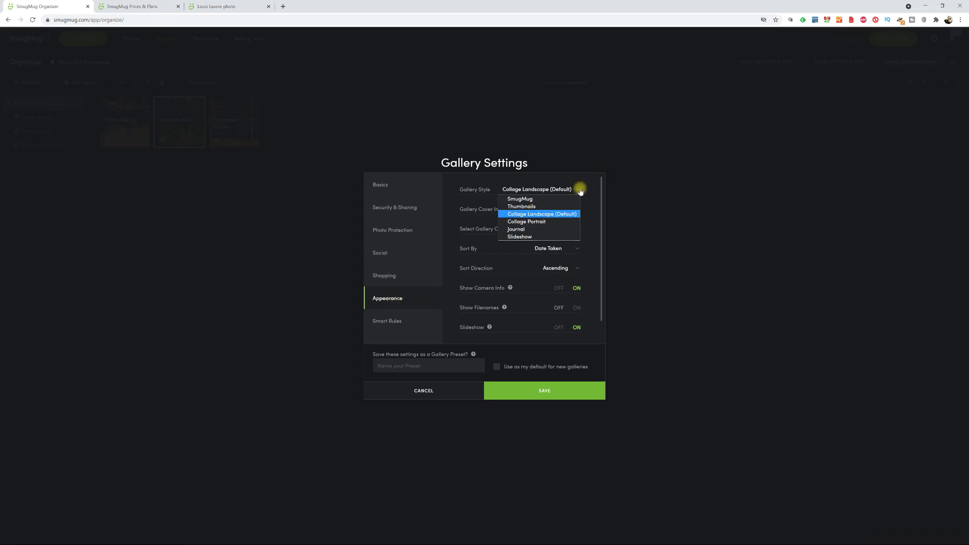
left_click(554, 200)
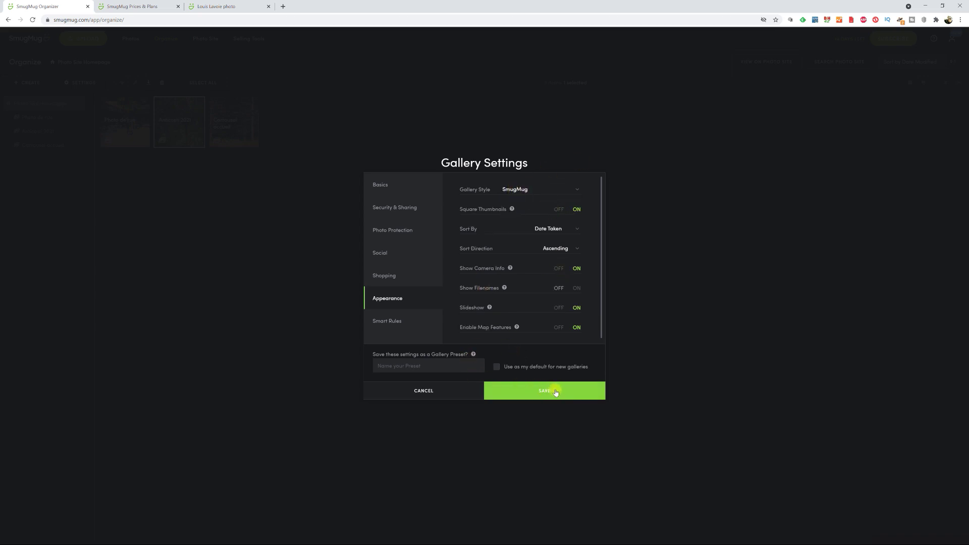
left_click(578, 190)
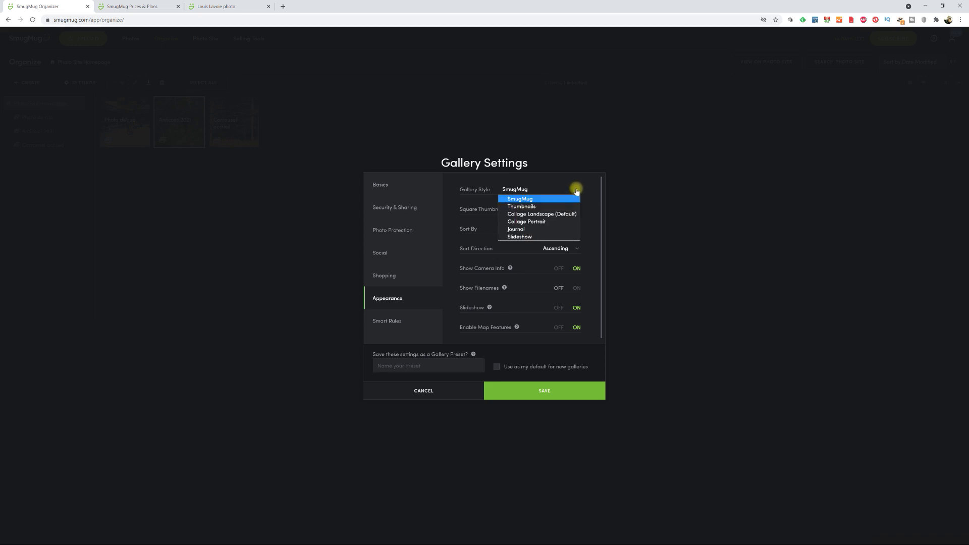
left_click(569, 393)
left_click(568, 393)
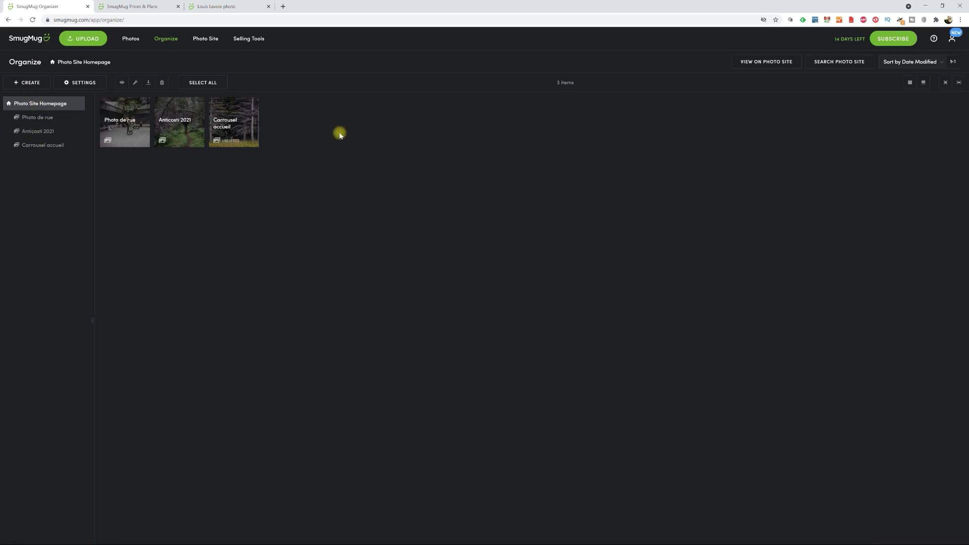
- Open Photo de rue, save its Appearance settings, and view it on the live photo site
left_click(16, 83)
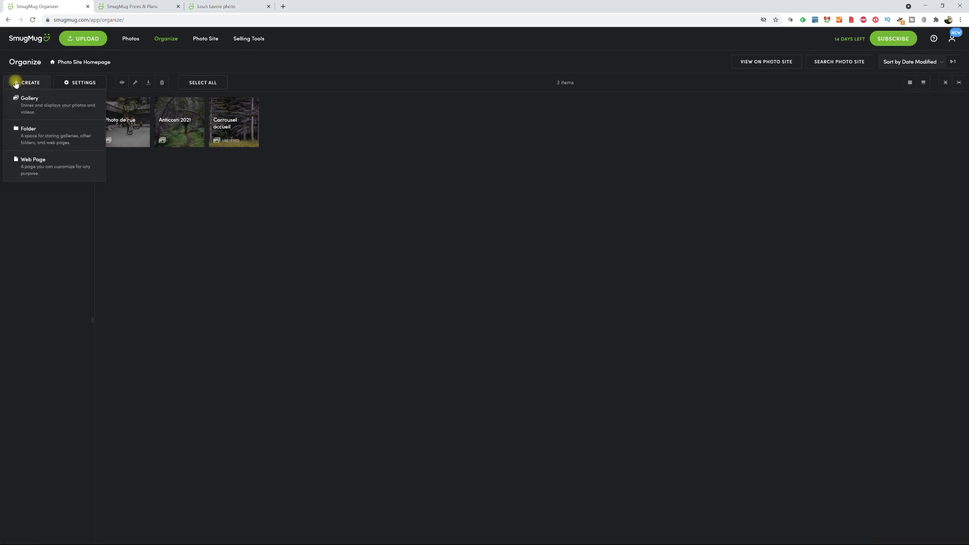
left_click(39, 167)
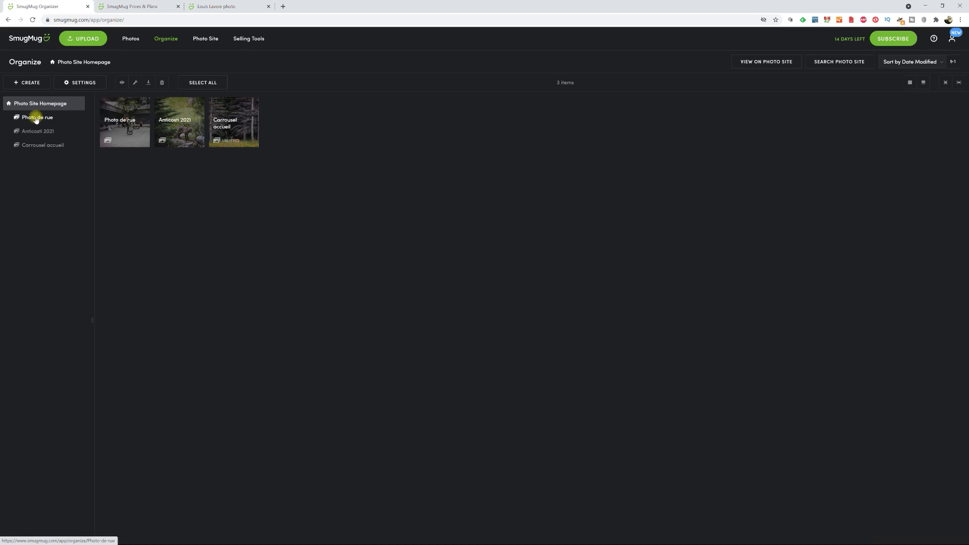
left_click(36, 118)
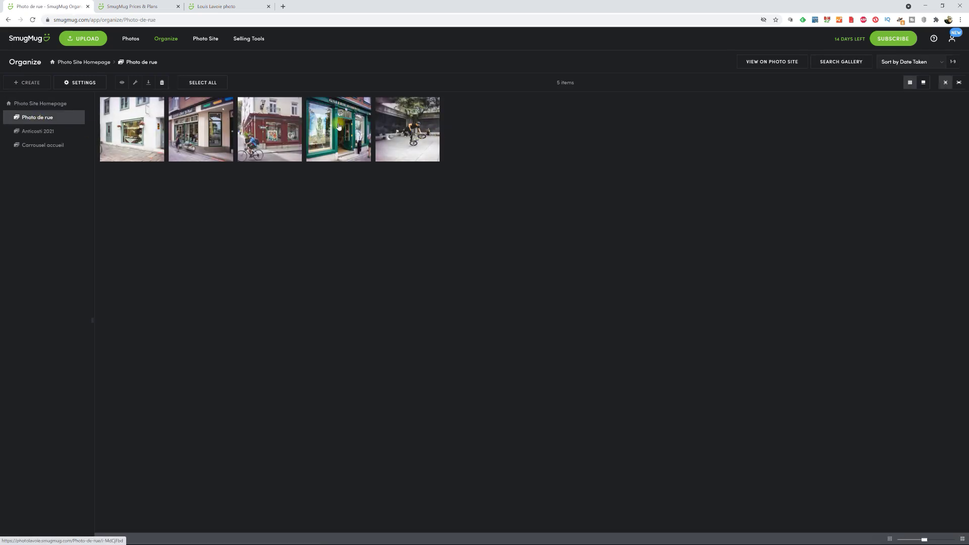
left_click(88, 84)
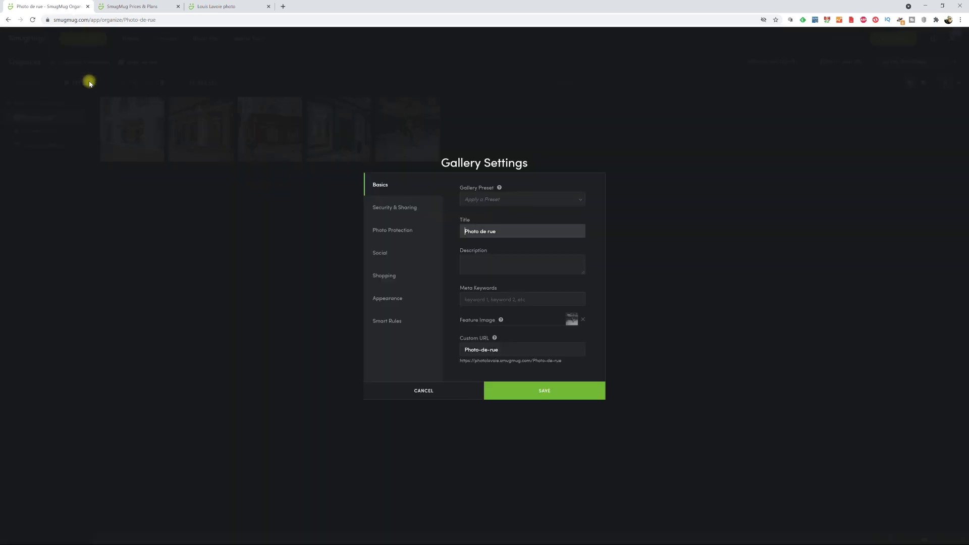
left_click(394, 299)
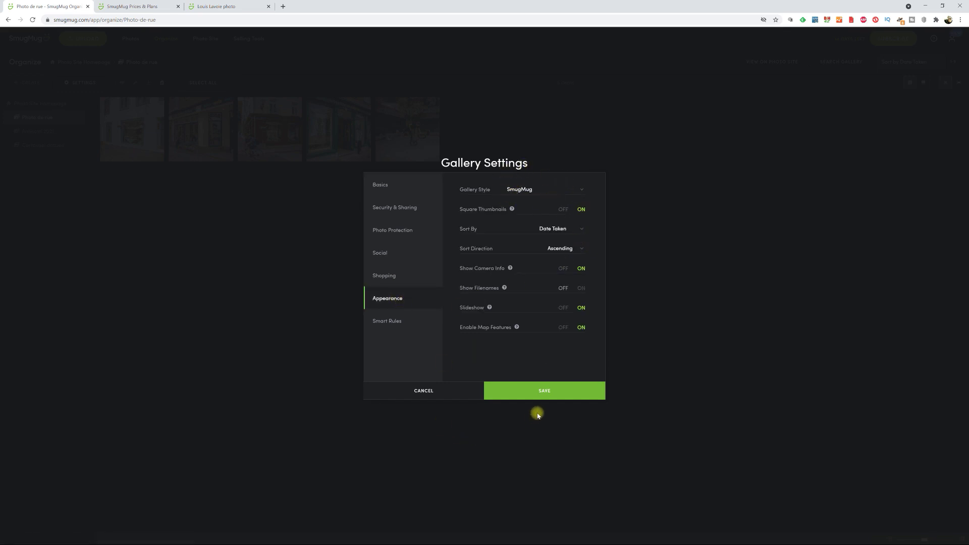
left_click(554, 393)
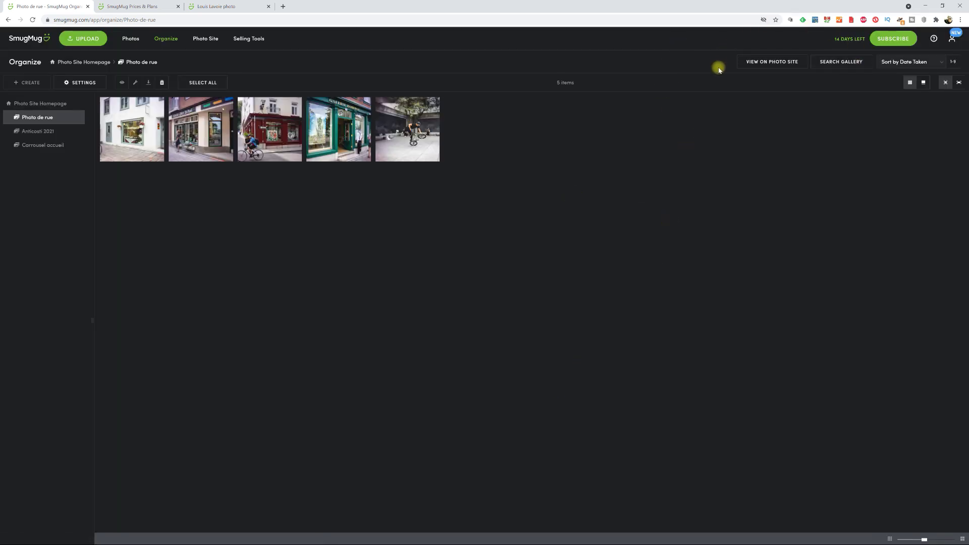
left_click(780, 63)
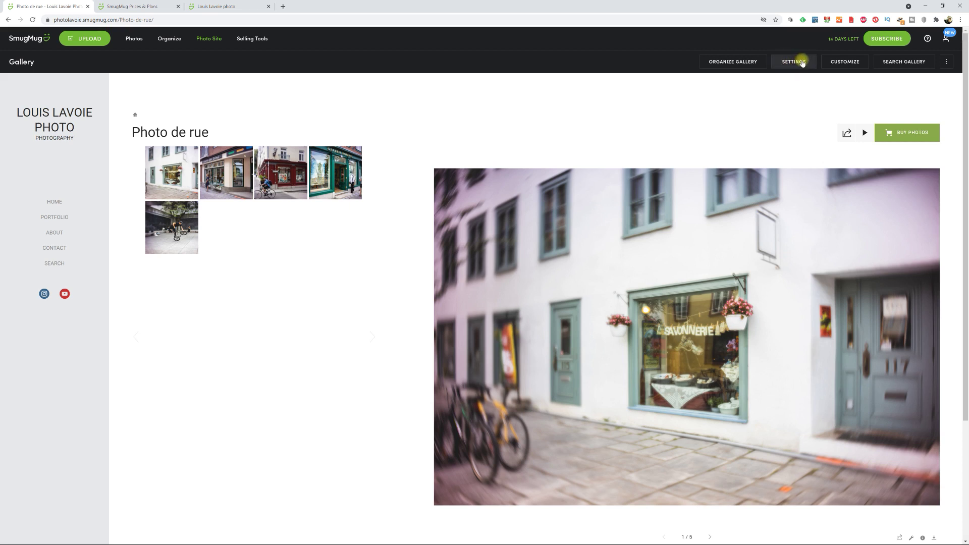
left_click(803, 63)
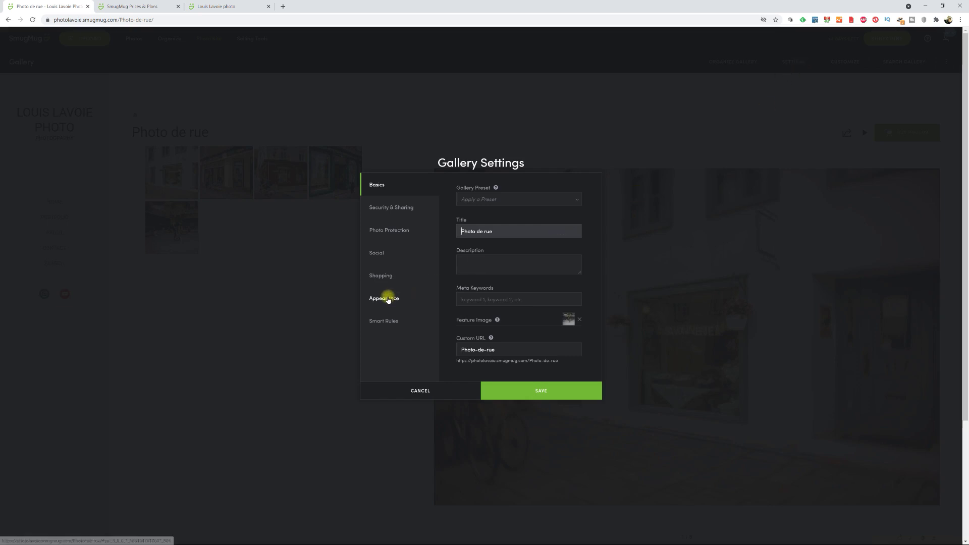
left_click(384, 299)
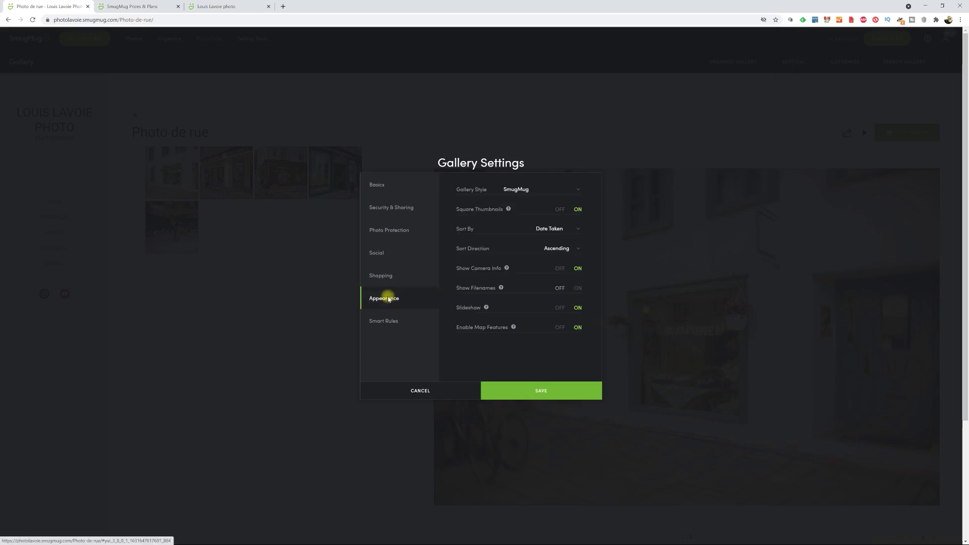
left_click(577, 189)
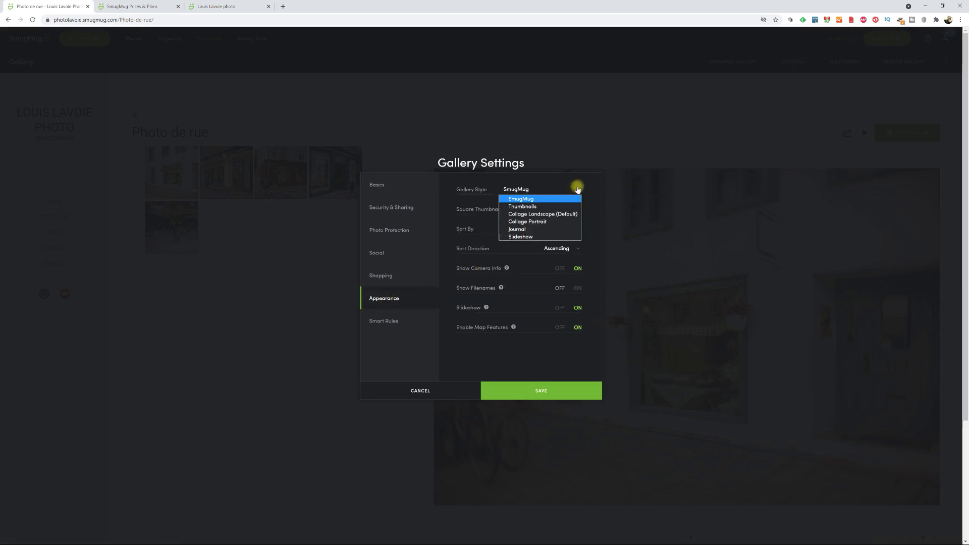
left_click(544, 215)
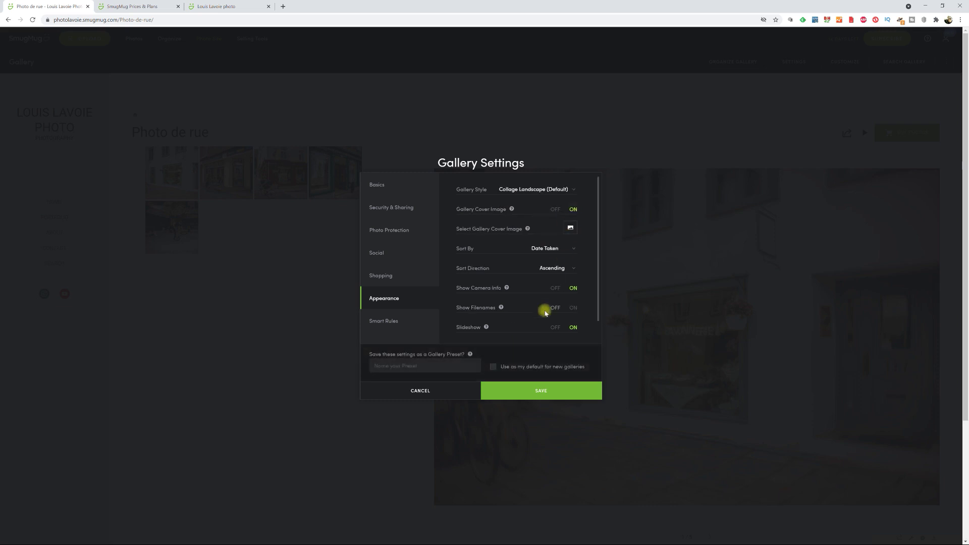
left_click(567, 392)
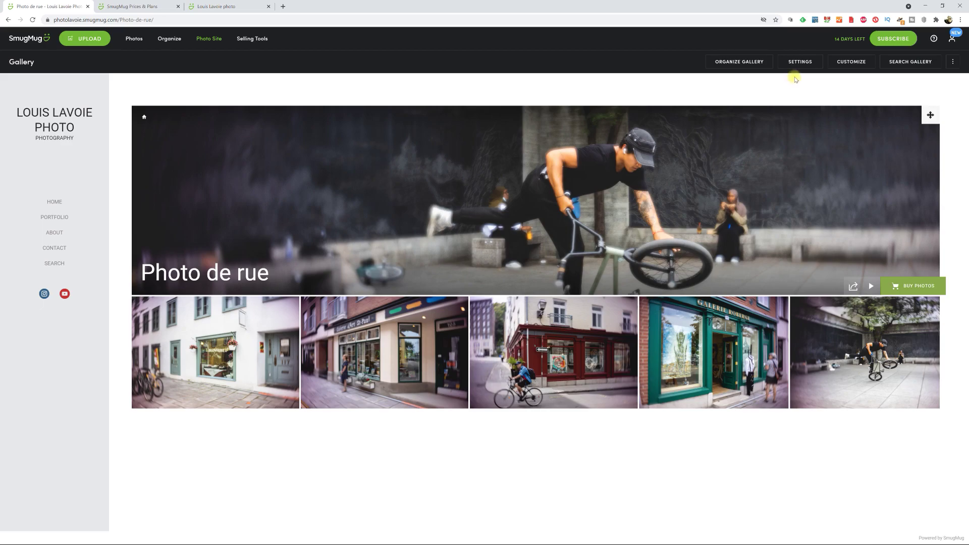
left_click(814, 63)
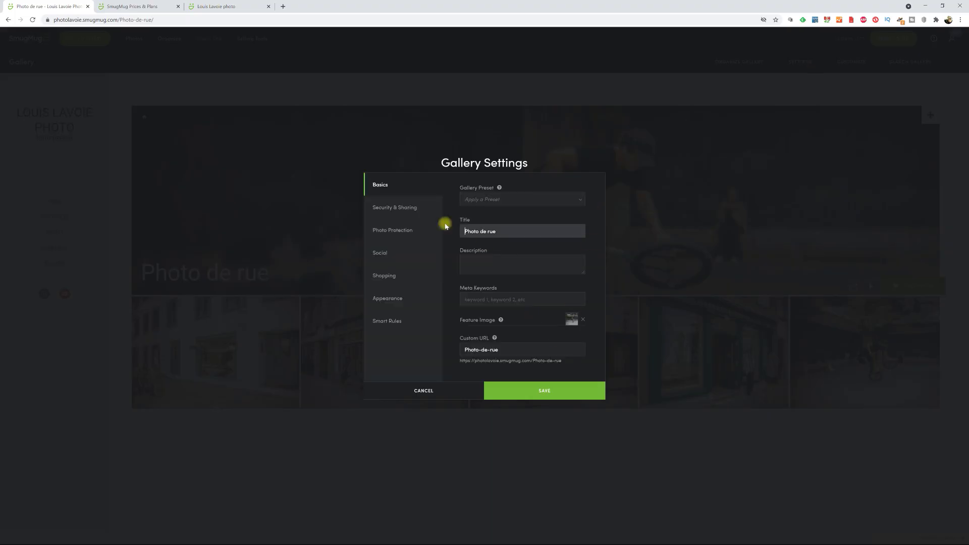
left_click(392, 299)
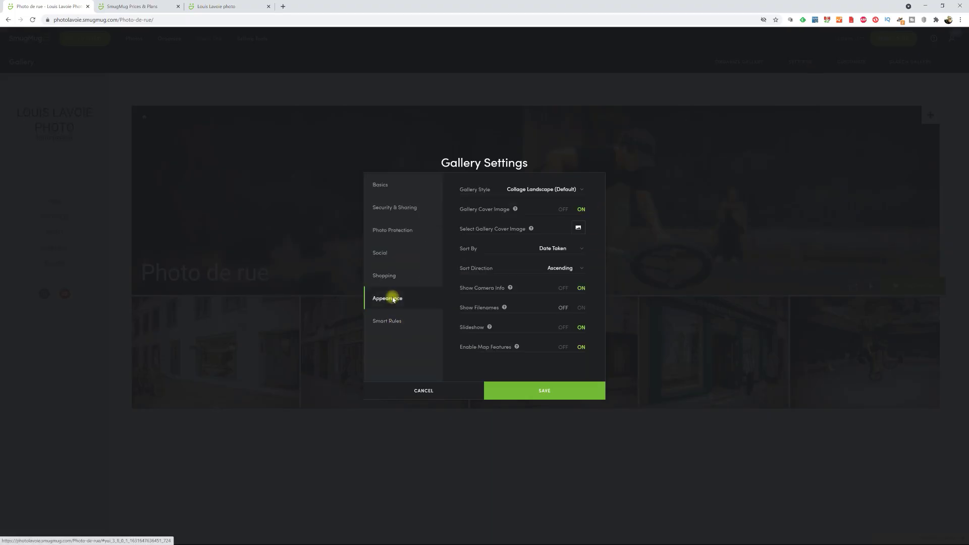
left_click(584, 189)
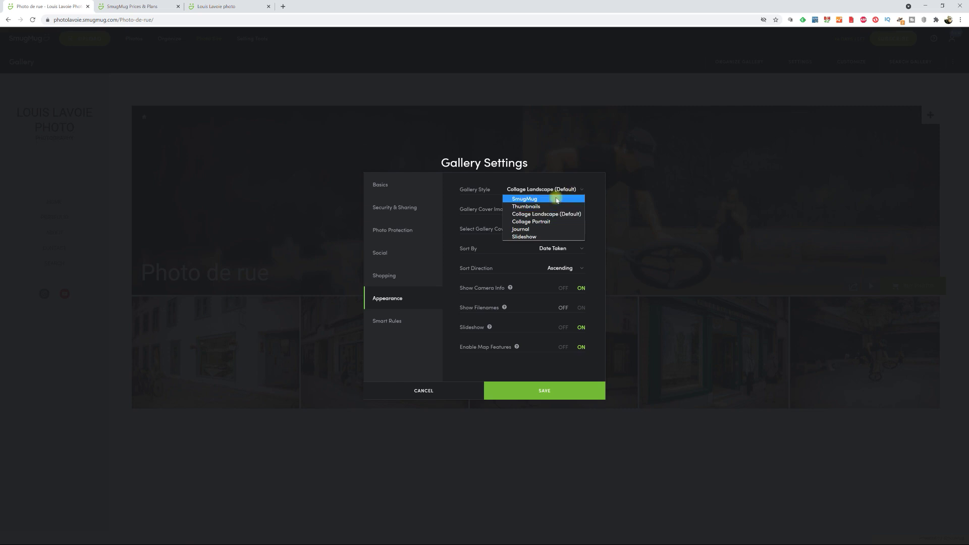
left_click(572, 197)
left_click(566, 391)
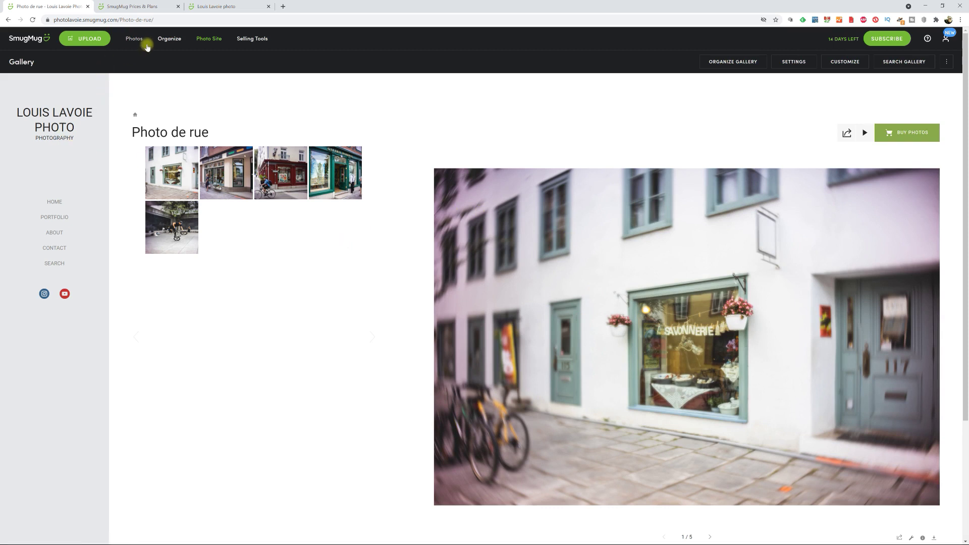
- Return to the Organizer's homepage listing Photo de rue, Anticosti 2021 and Carrousel accueil, opening Create
left_click(169, 38)
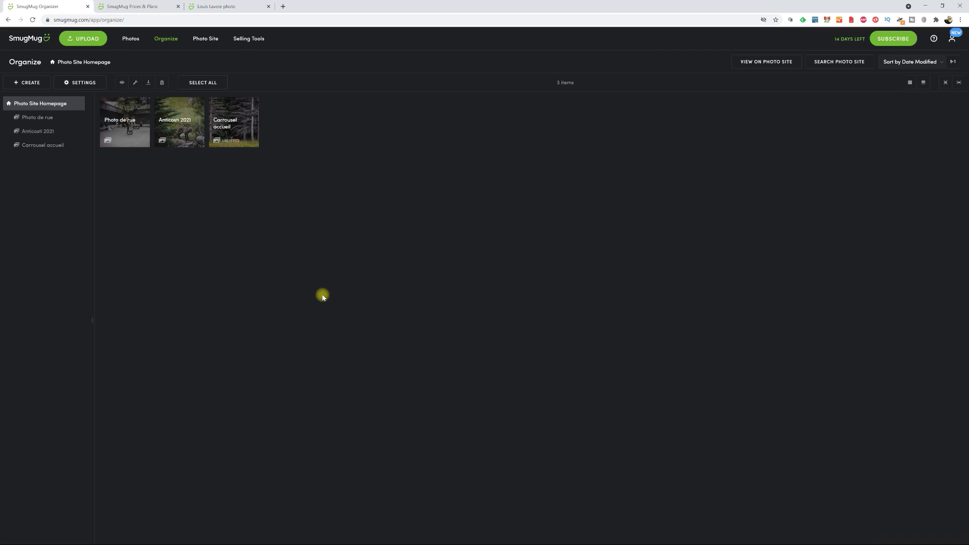
left_click(15, 83)
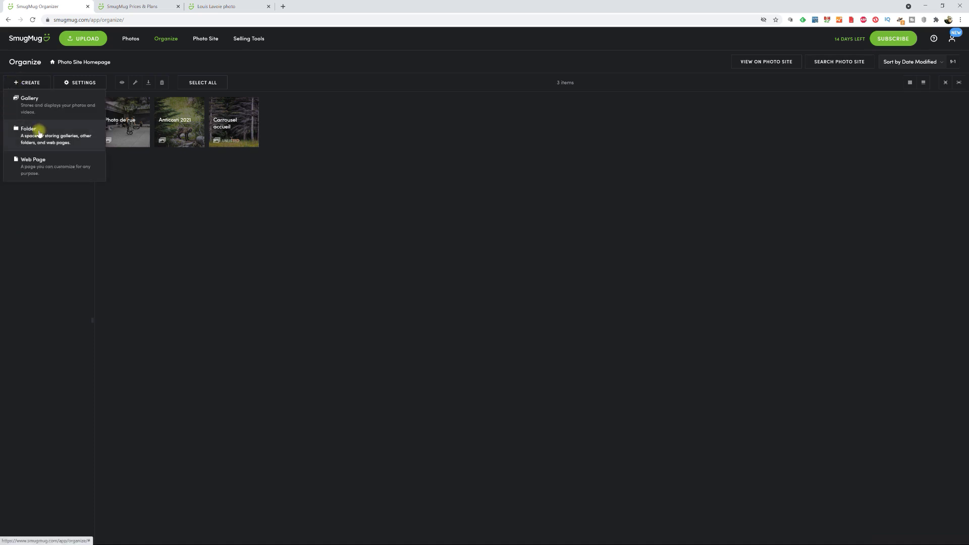
- Start a new folder named 'Portfolio' and glance at its visibility options
left_click(40, 133)
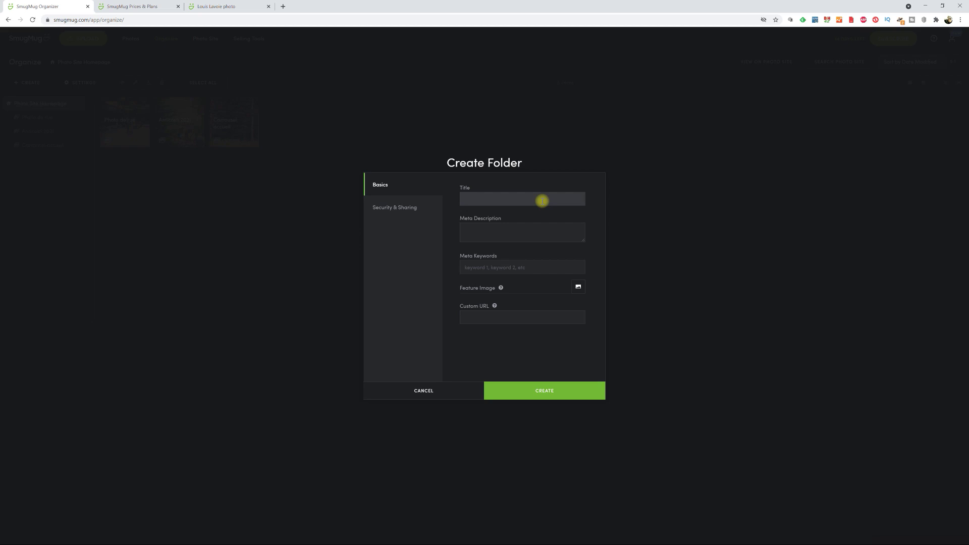
type("Portfolio")
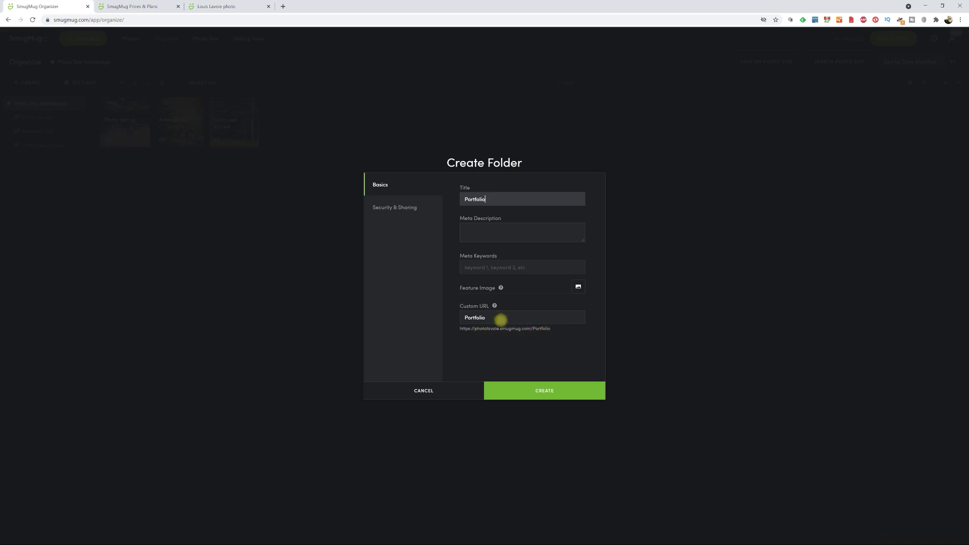
left_click(408, 207)
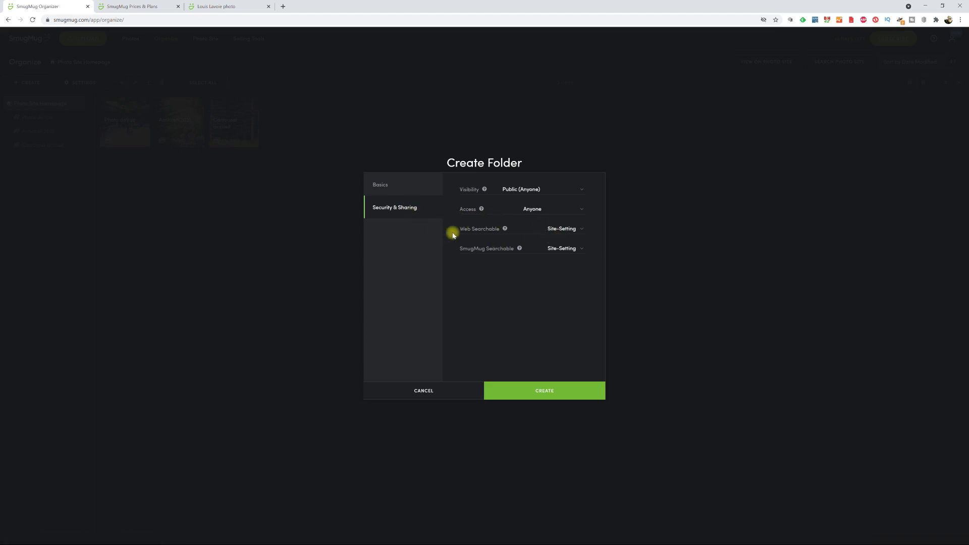
left_click(399, 188)
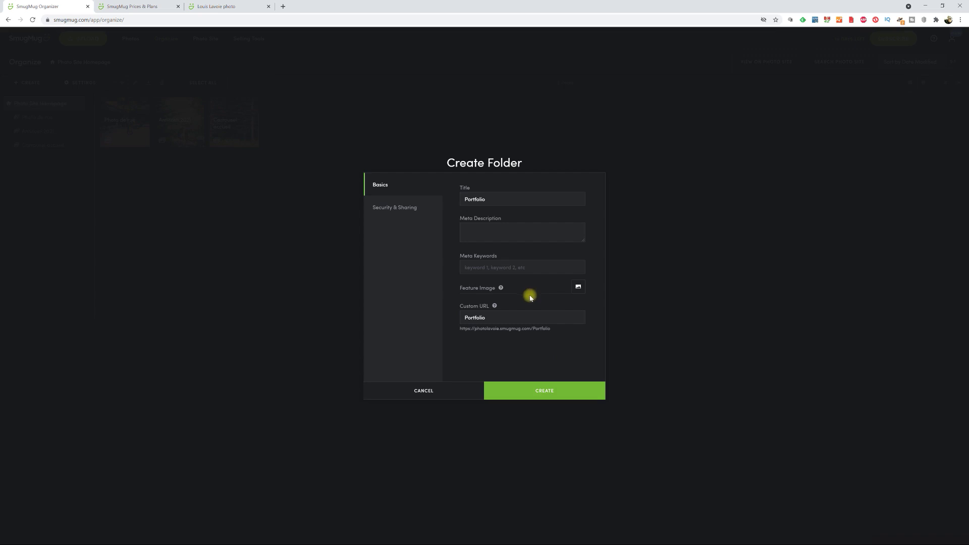
- Pick the fifth Photo de rue street photo as the folder's feature image
left_click(581, 287)
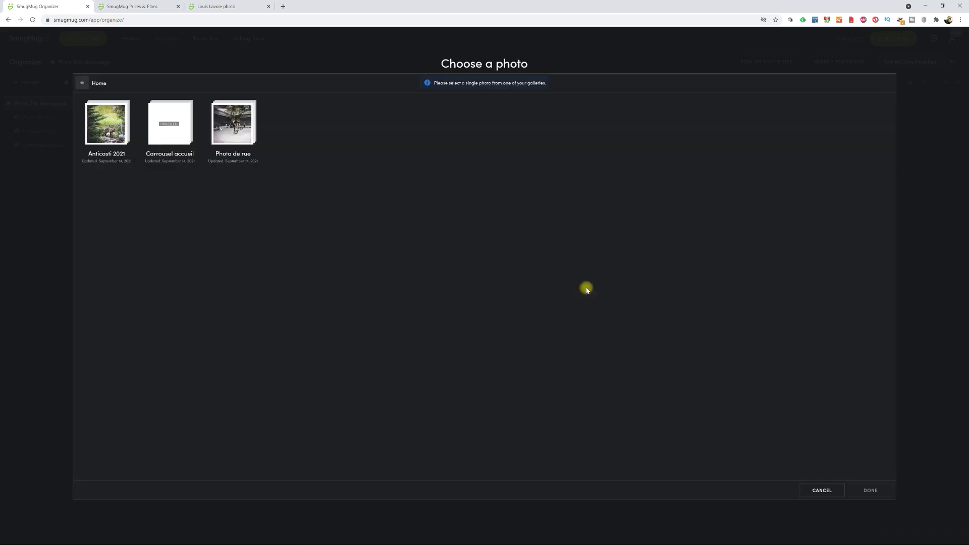
left_click(232, 130)
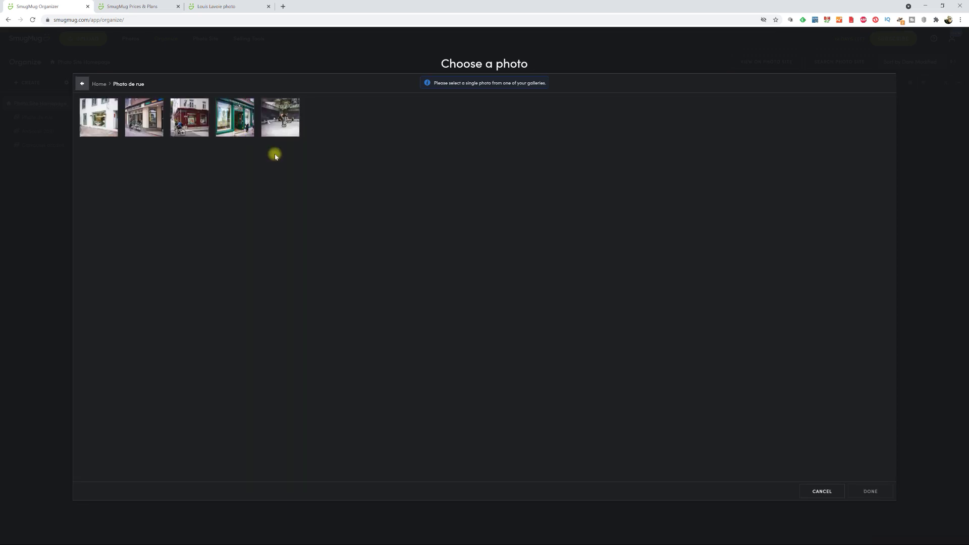
left_click(277, 118)
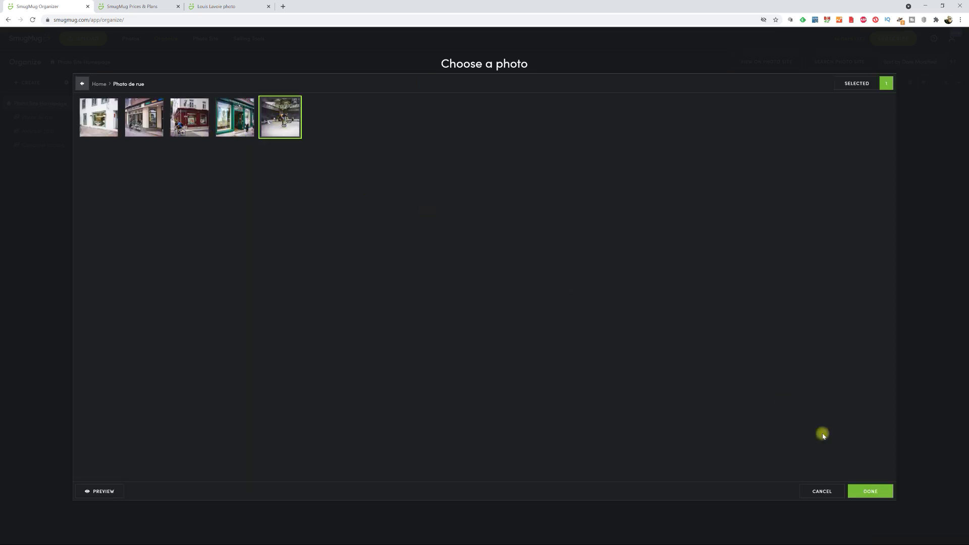
left_click(860, 494)
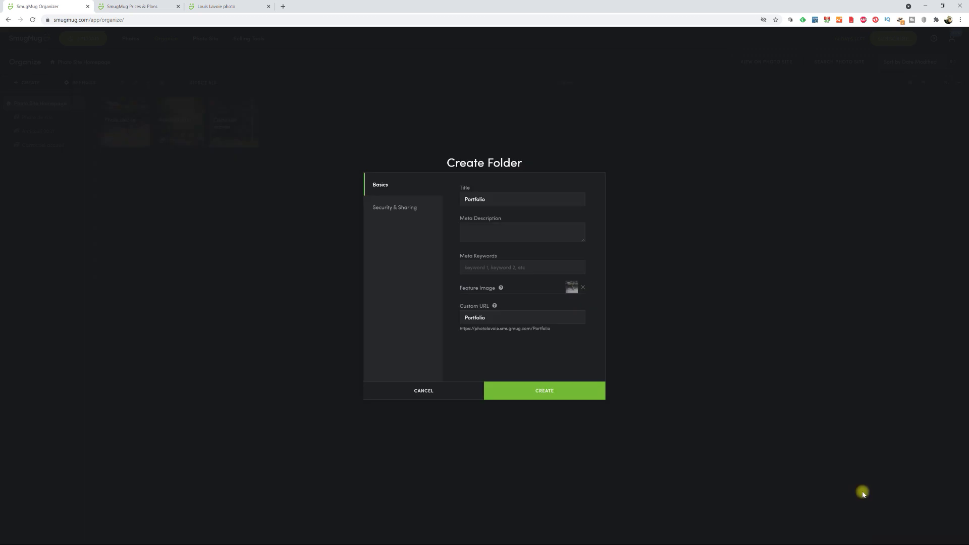
- Confirm the Portfolio folder, then drop Photo de rue and Anticosti 2021 onto it in the sidebar
left_click(573, 391)
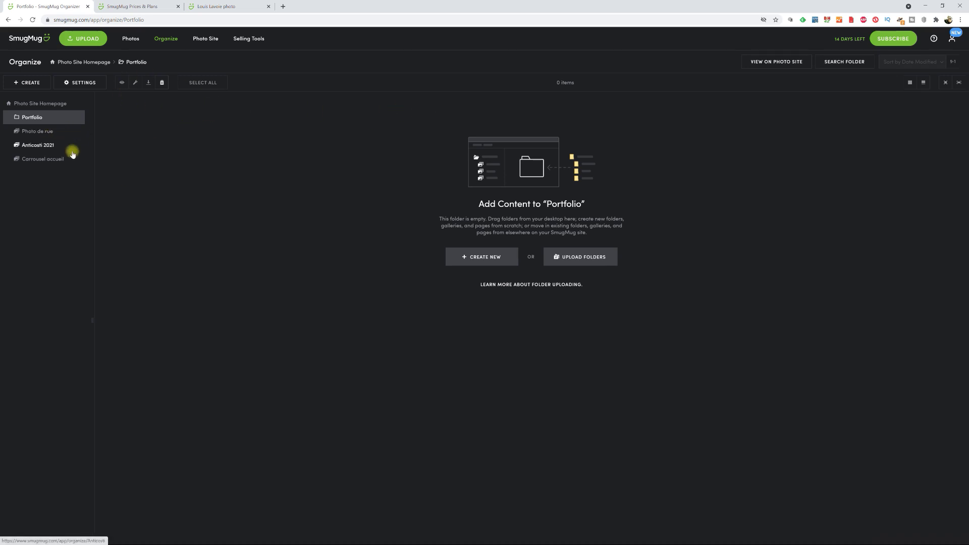
left_click_drag(36, 133, 39, 120)
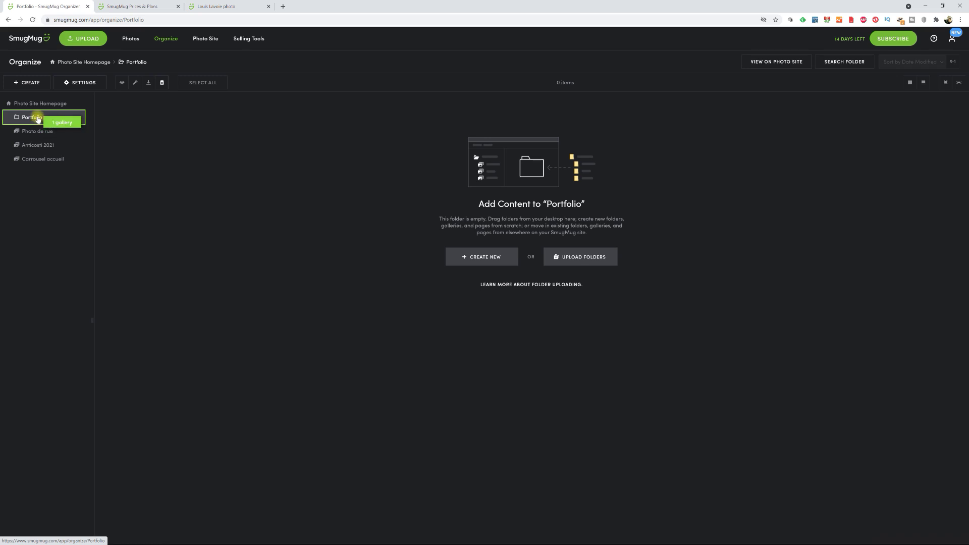
left_click_drag(38, 120, 39, 119)
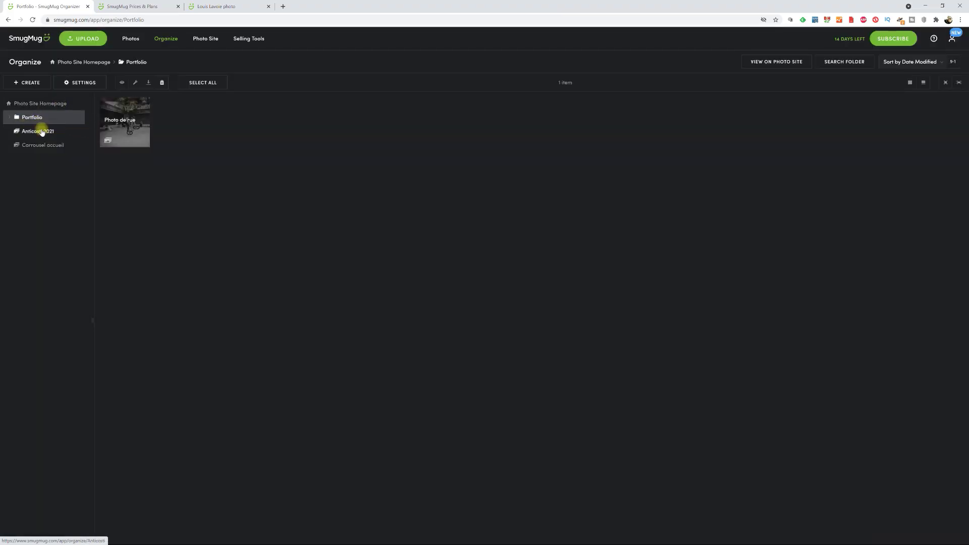
left_click_drag(46, 133, 44, 116)
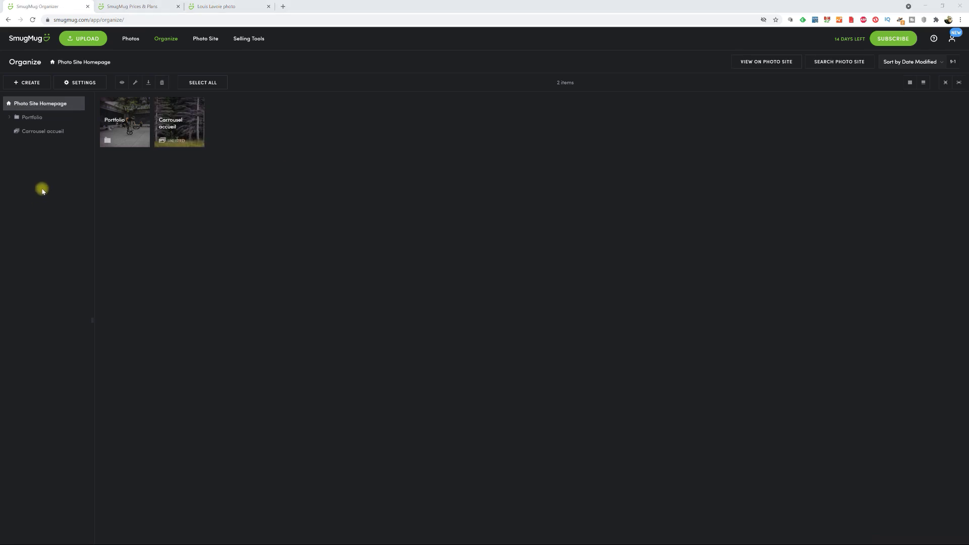
- Copy the Custom URL address from Portfolio's Folder Settings, then save them
left_click(32, 120)
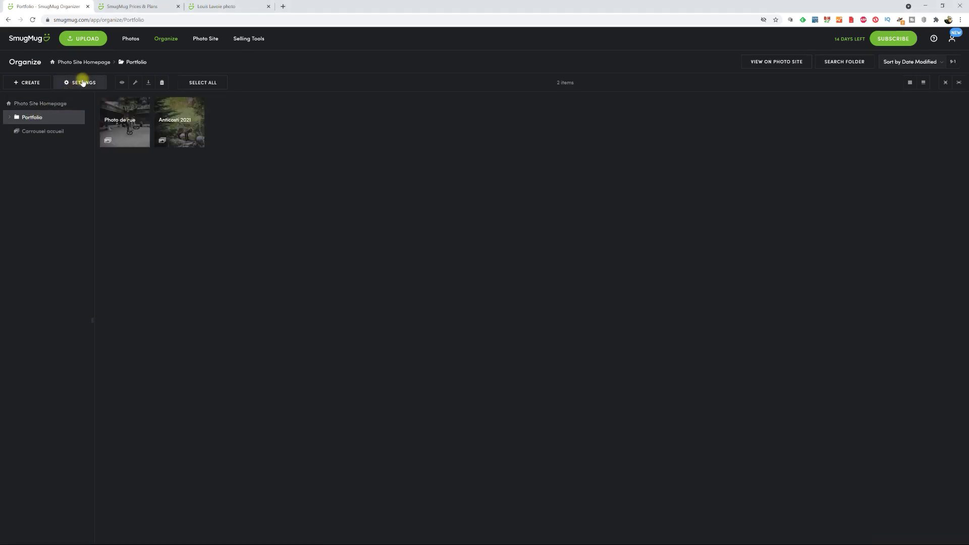
left_click(77, 83)
left_click(71, 97)
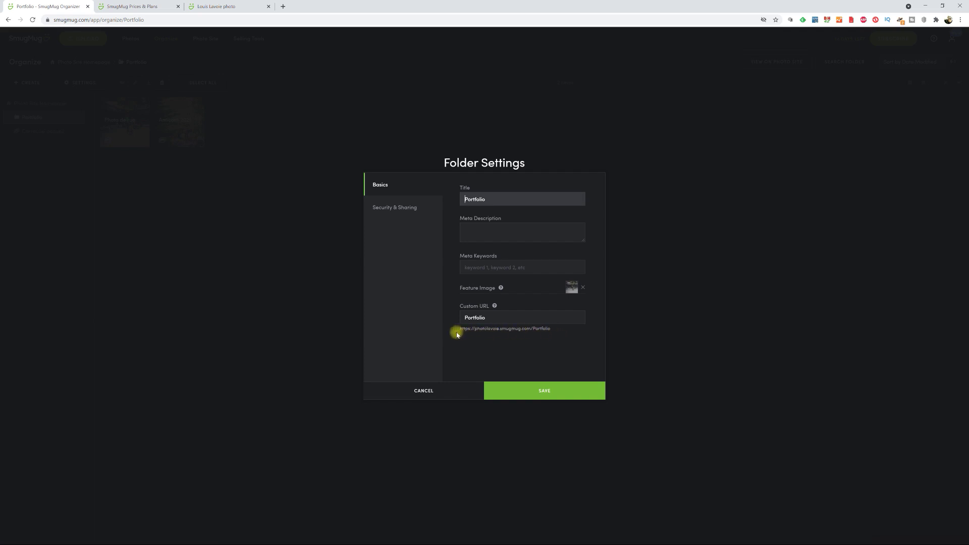
left_click_drag(552, 329, 461, 328)
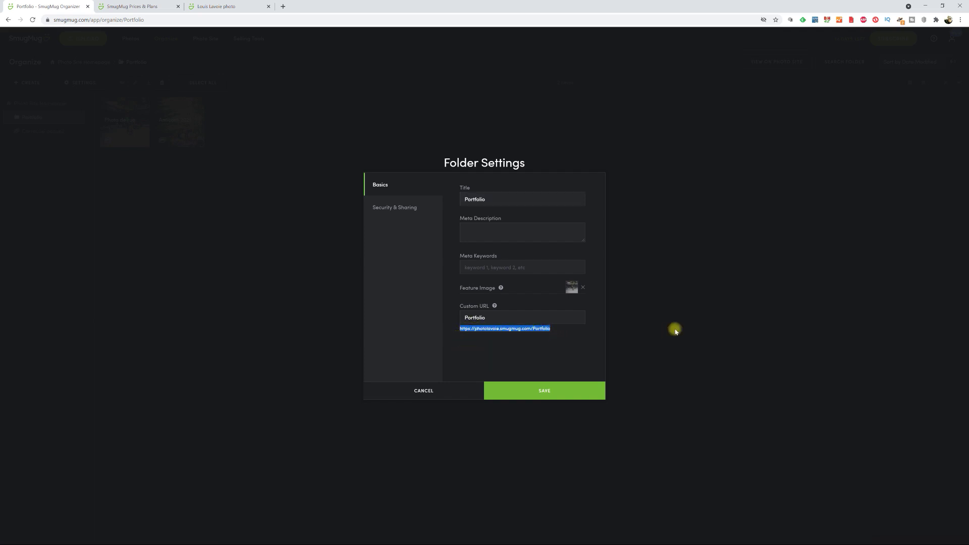
key("ctrl+c")
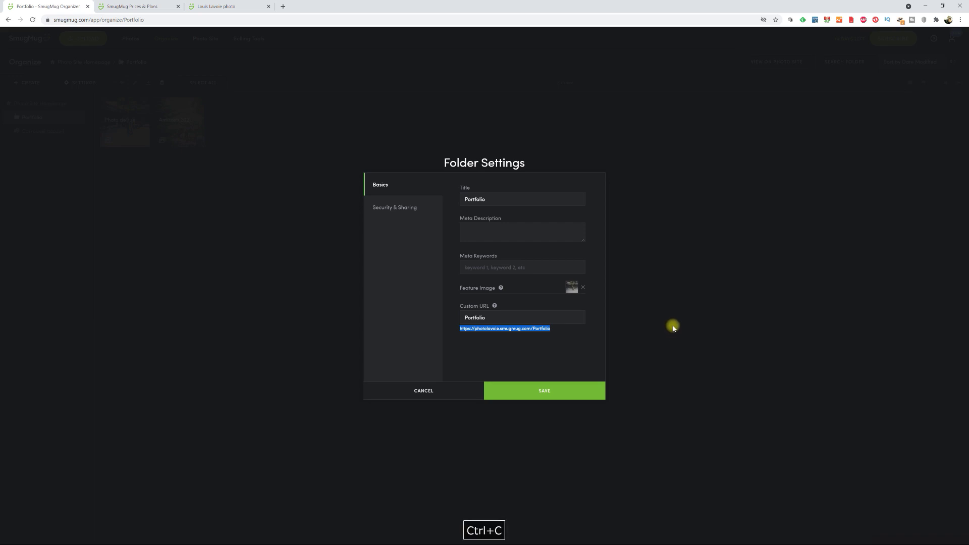
left_click(559, 395)
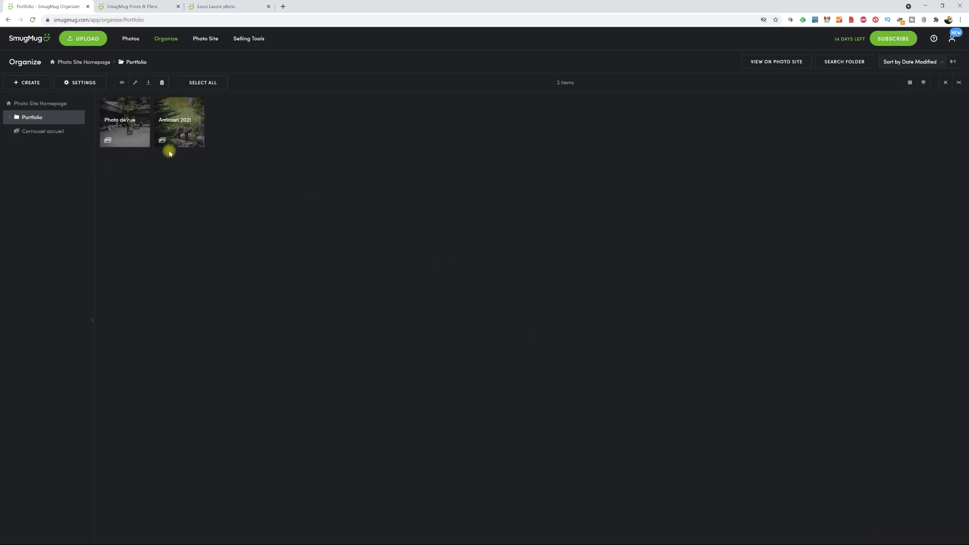
- Open the Photo Site homepage in the Customize Design editor
left_click(211, 40)
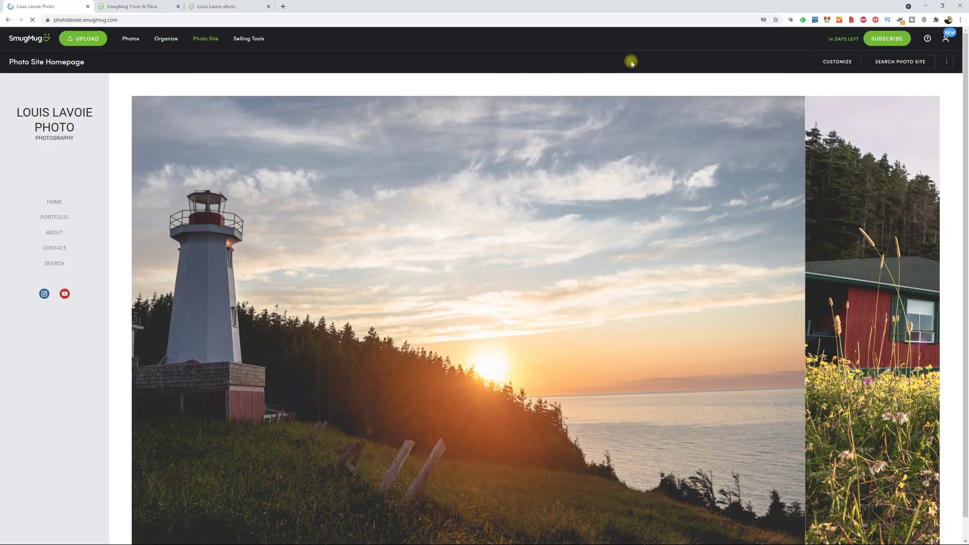
left_click(844, 62)
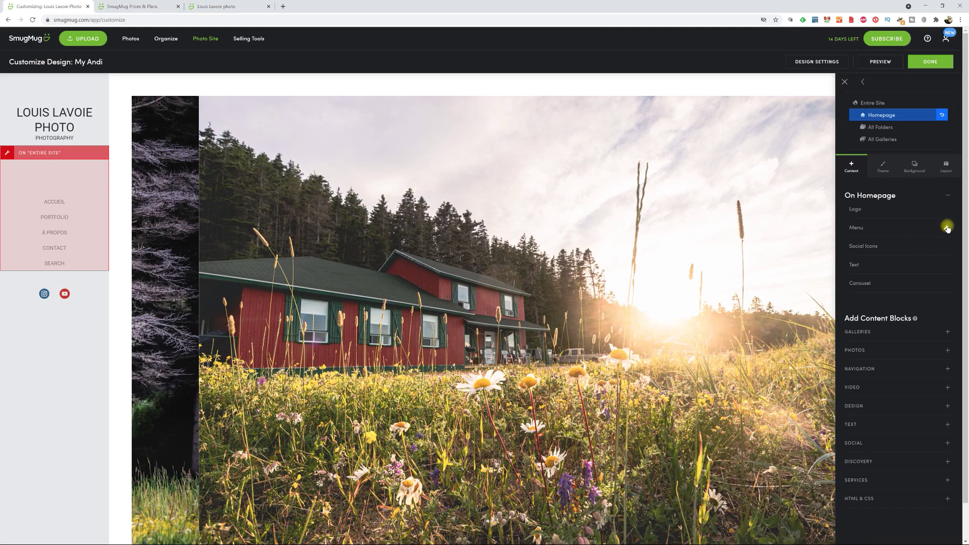
- Replace the Menu block's Portfolio link URL with the copied full Portfolio folder address
left_click(947, 228)
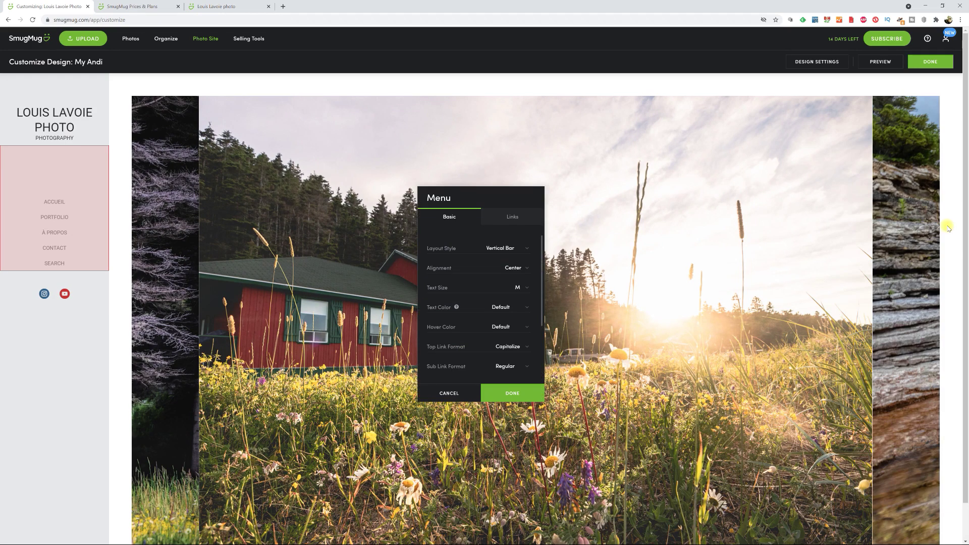
left_click(519, 217)
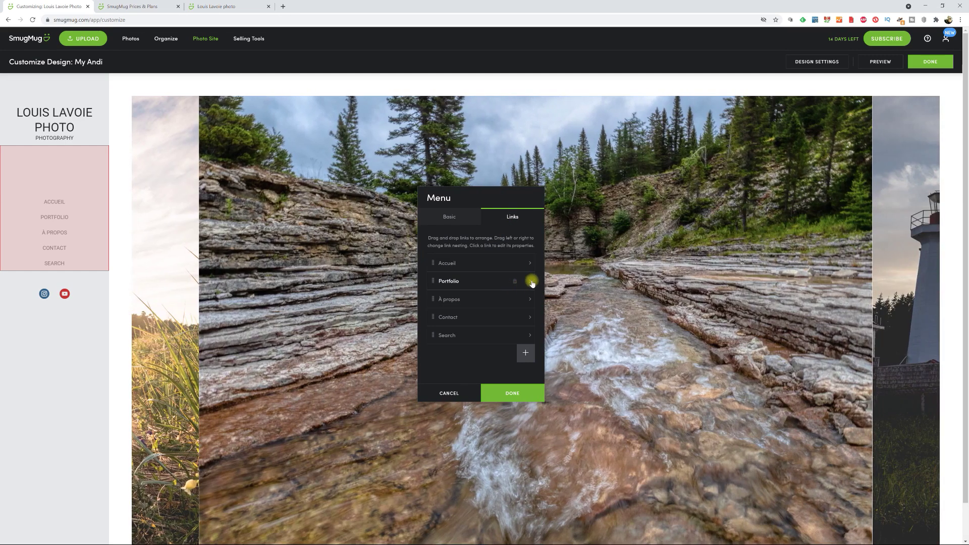
left_click(531, 282)
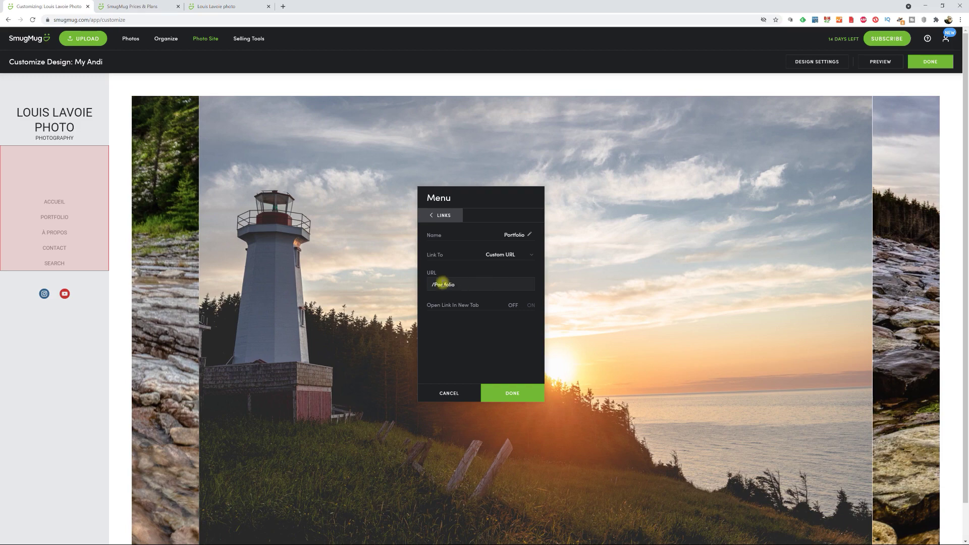
left_click_drag(472, 286, 387, 290)
key("ctrl+v")
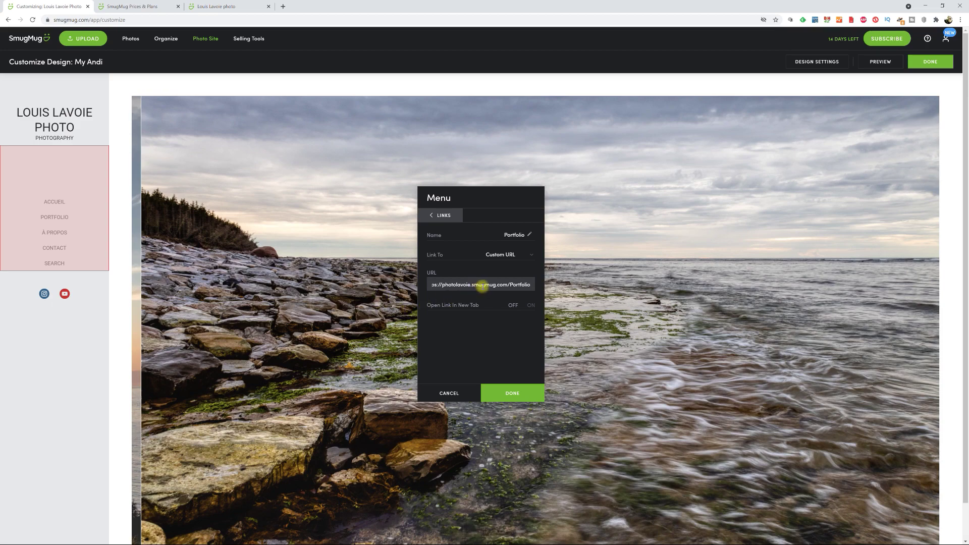
left_click(520, 391)
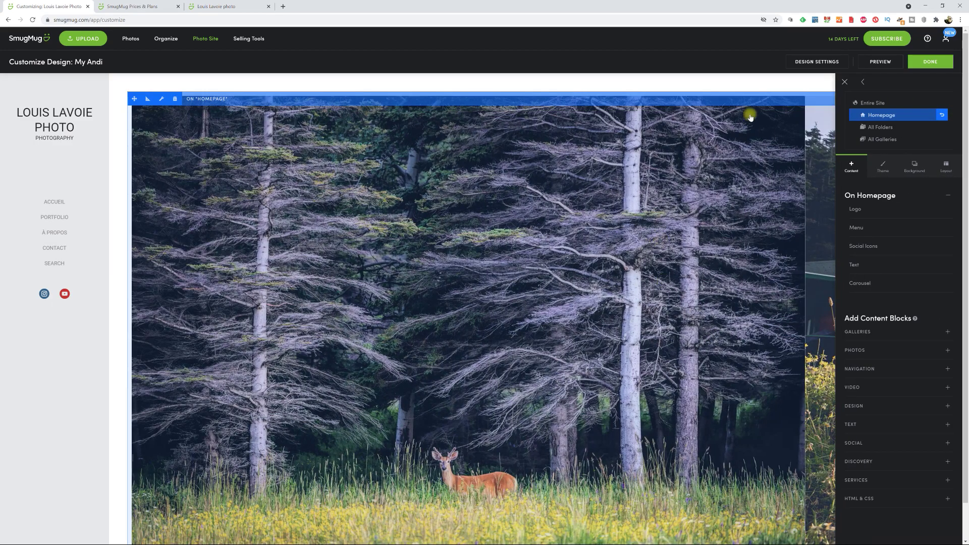
- Preview the unpublished design and follow its Portfolio menu link
left_click(892, 61)
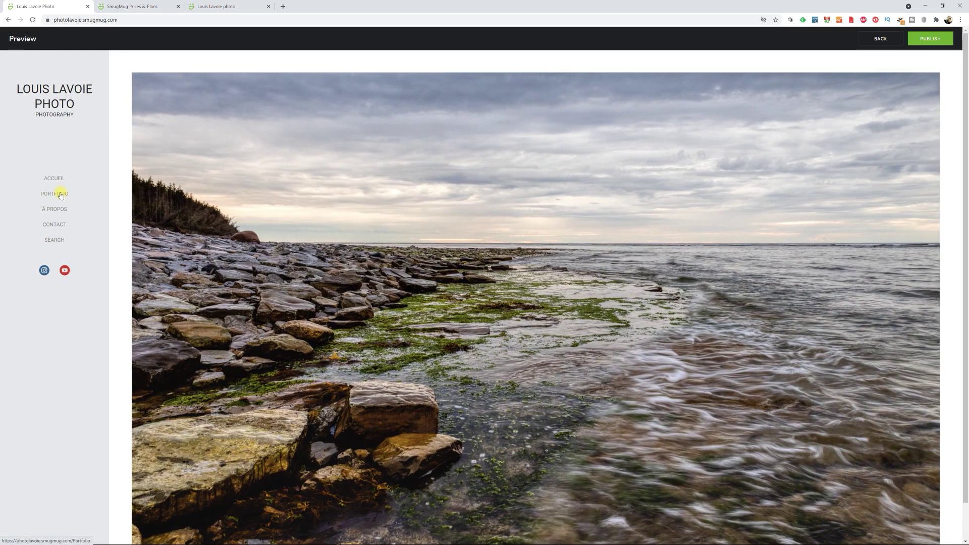
left_click(60, 195)
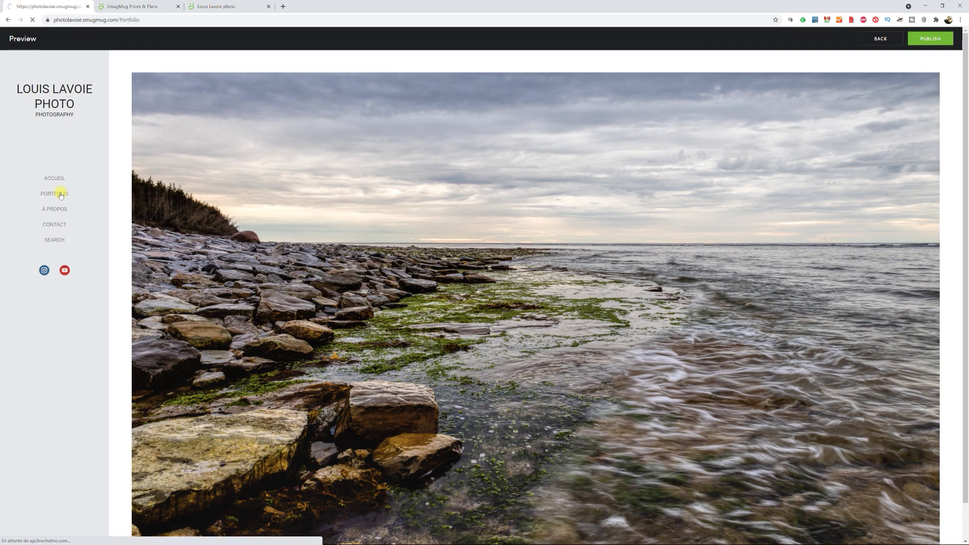